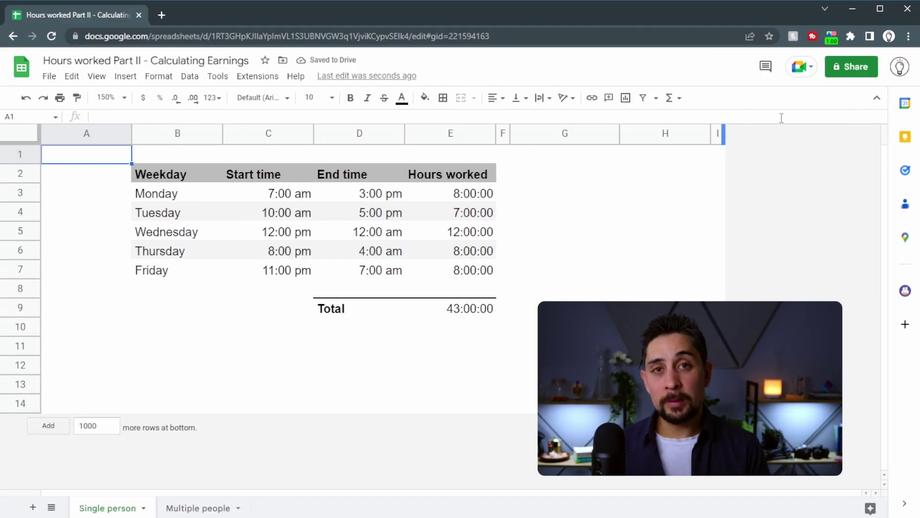
# Enter an 'Overtime cutoff:' label in G2 with the value 40:00:00 beside it
pyautogui.click(551, 177)
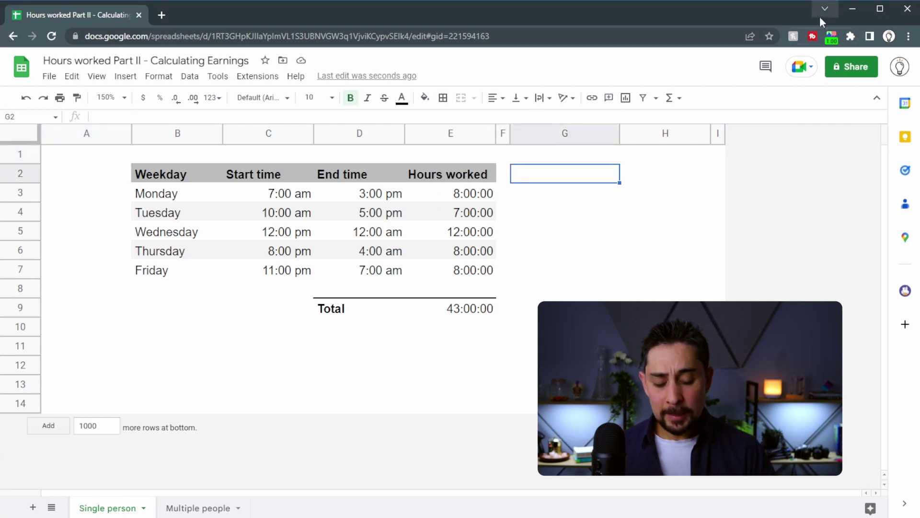
pyautogui.write('Overtime cutoff:')
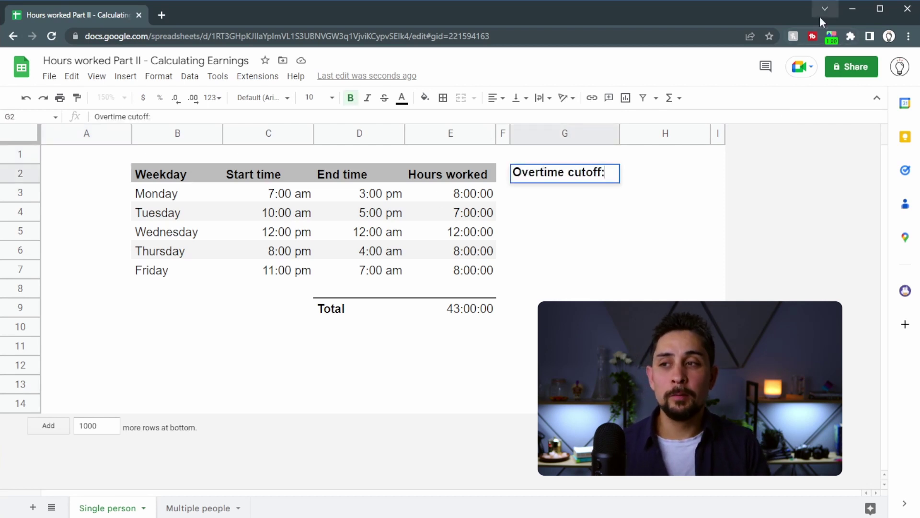
pyautogui.press('Tab')
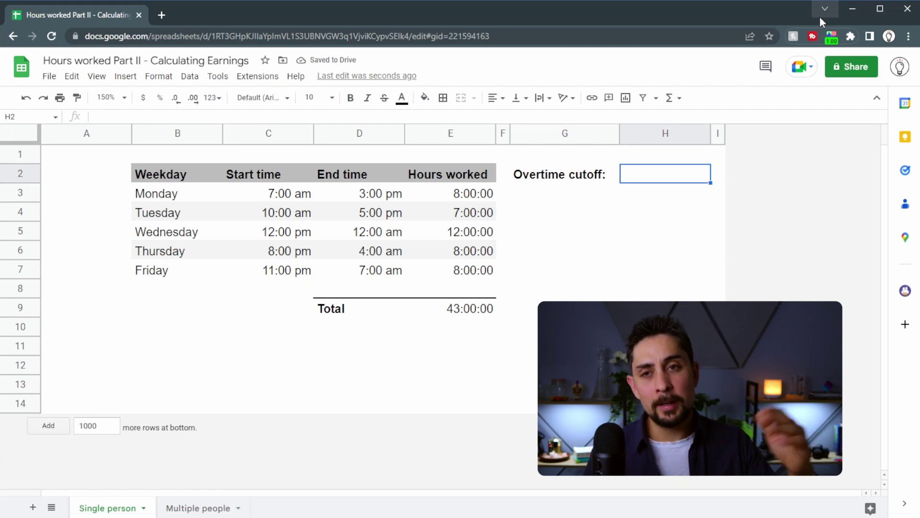
pyautogui.write('40:00:00')
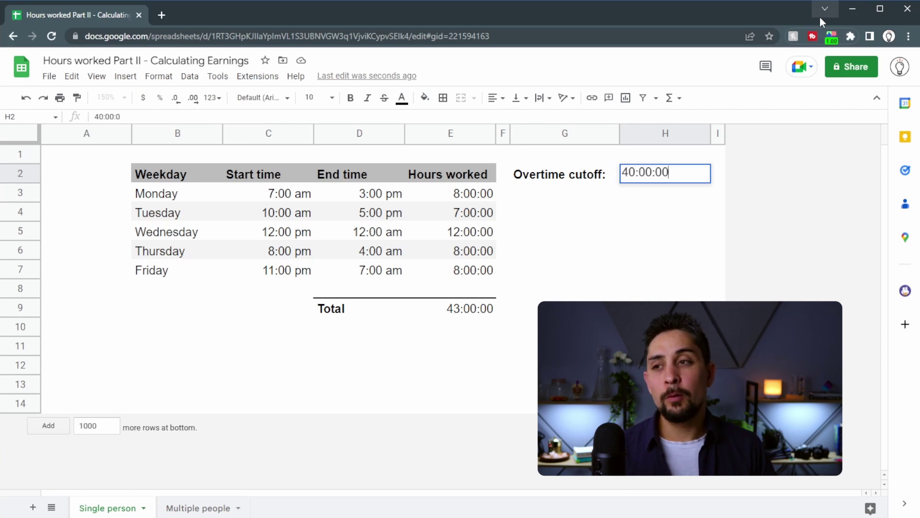
pyautogui.press('Return')
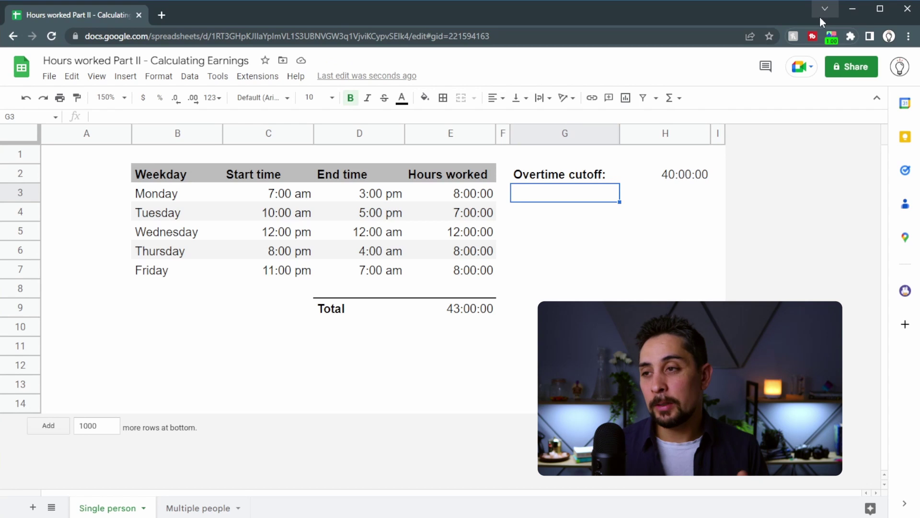
# Add an 'Overtime rate:' label in G3 with the value 1.5
pyautogui.write('Overtime rate:')
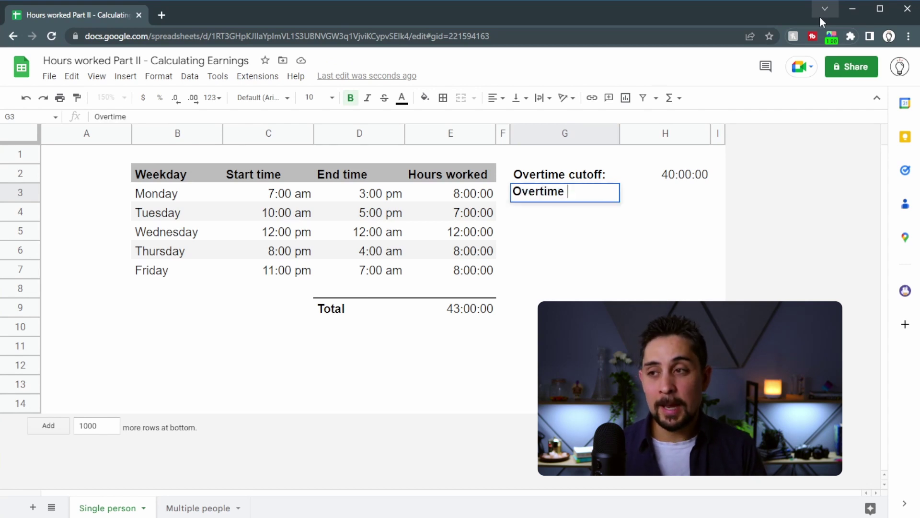
pyautogui.press('Tab')
pyautogui.write('1.5')
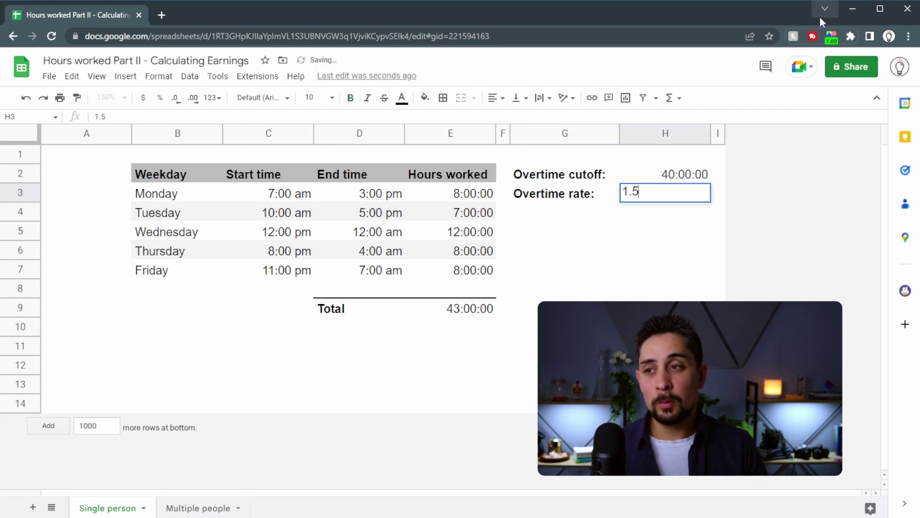
pyautogui.press('Return')
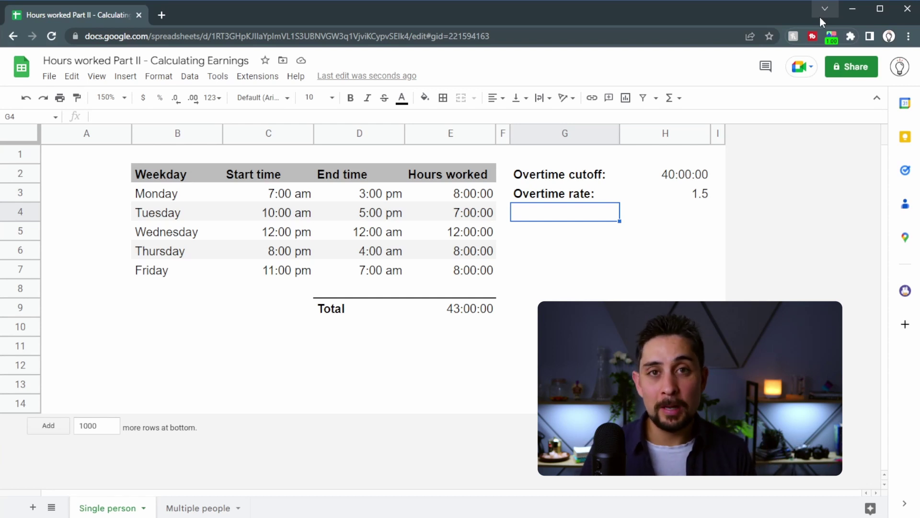
# Add a bold 'Regular:' label in G4
pyautogui.hotkey('ctrl', 'b')
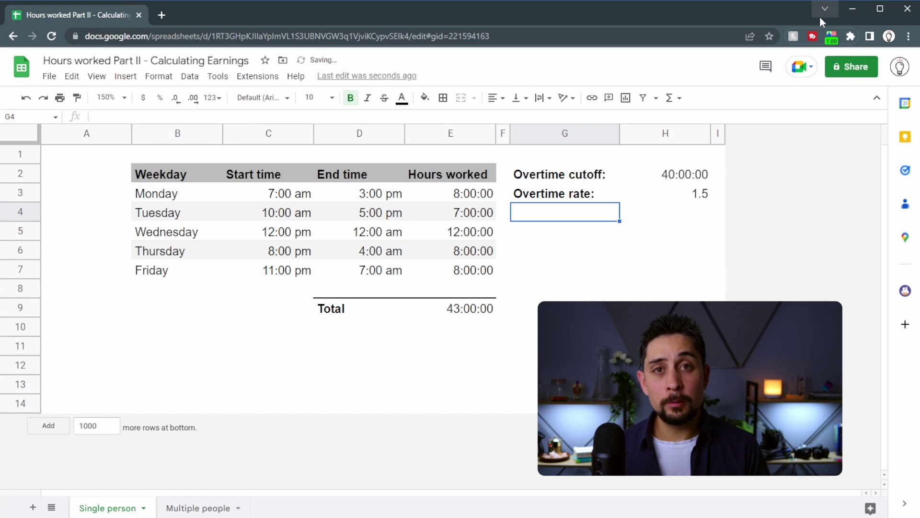
pyautogui.write('Regular:')
pyautogui.press('Tab')
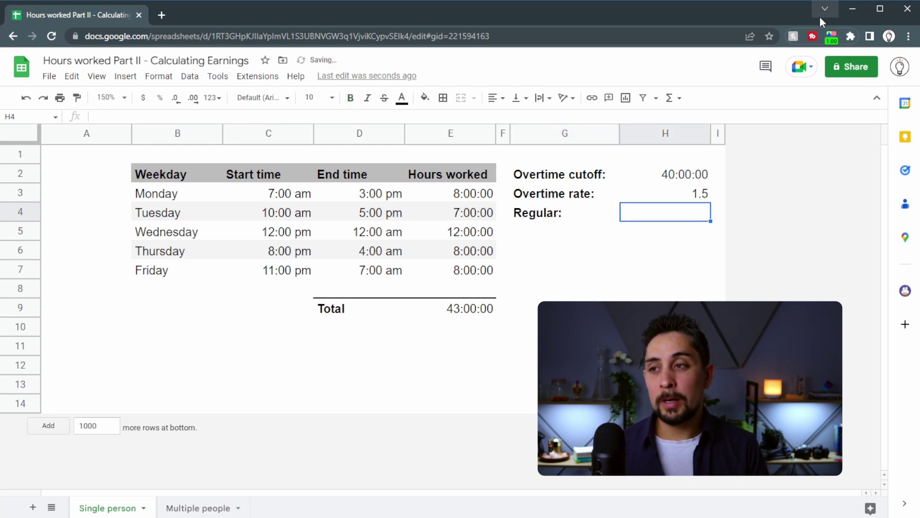
# Look up the New Zealand minimum wage and enter 21.2 as the regular rate in H4
pyautogui.hotkey('ctrl', 't')
pyautogui.write('new')
pyautogui.press('Return')
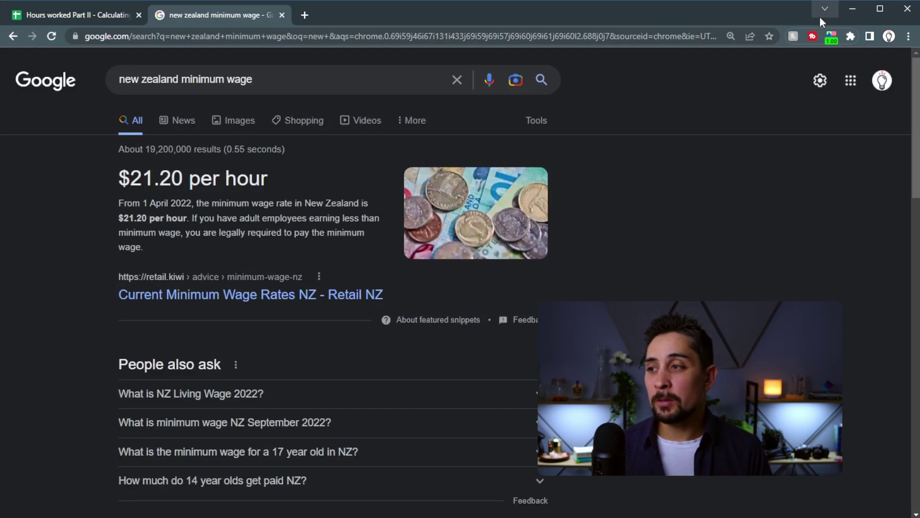
pyautogui.hotkey('ctrl', 'w')
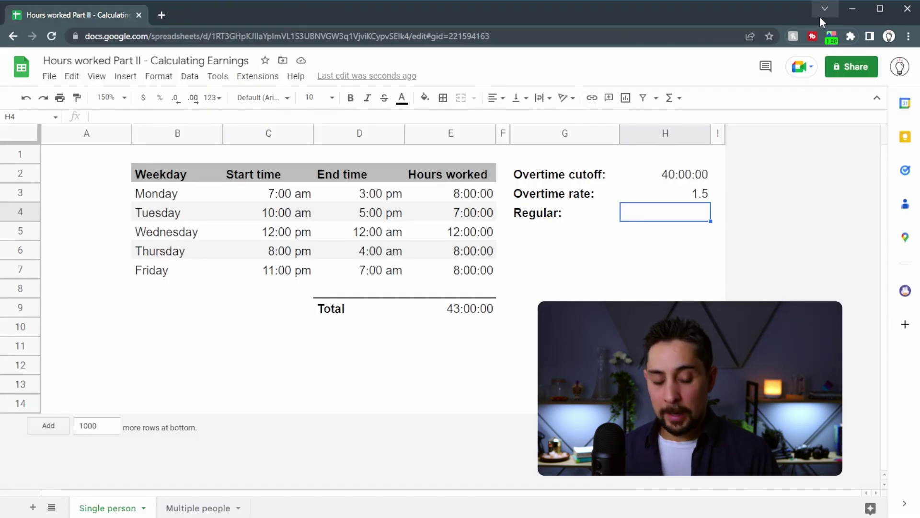
pyautogui.write('21.2')
pyautogui.press('Return')
# Select the block of rate settings, then reselect the regular rate value in H4
pyautogui.press('Up')
pyautogui.press('Right')
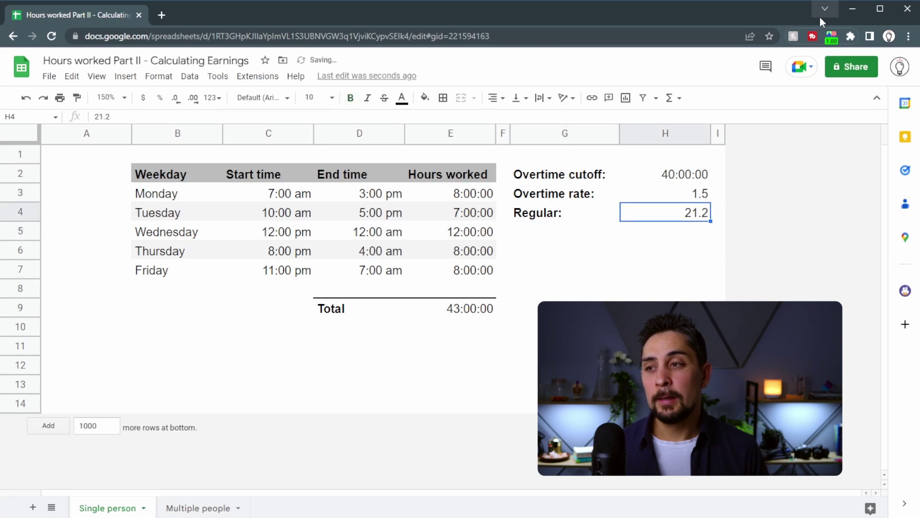
pyautogui.press('Left')
pyautogui.hotkey('shift', 'Right')
pyautogui.hotkey('shift', 'Up')
pyautogui.hotkey('shift', 'Up')
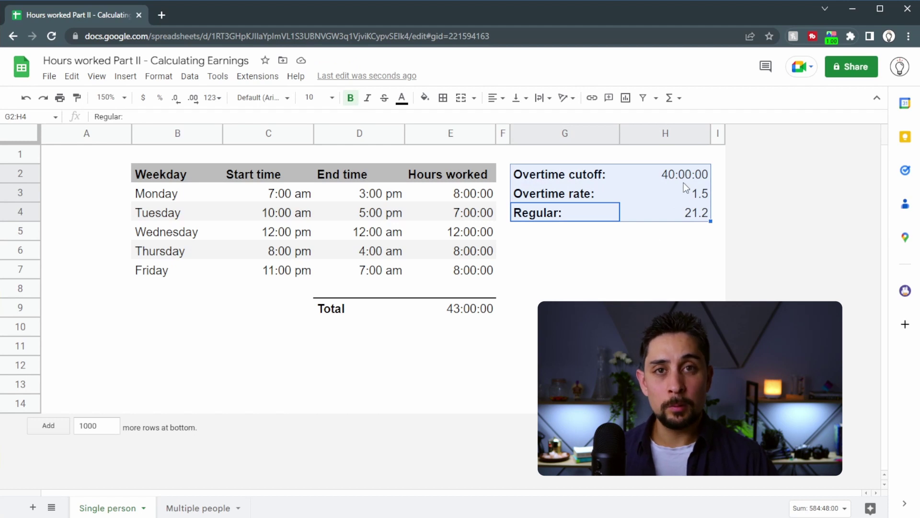
pyautogui.click(682, 214)
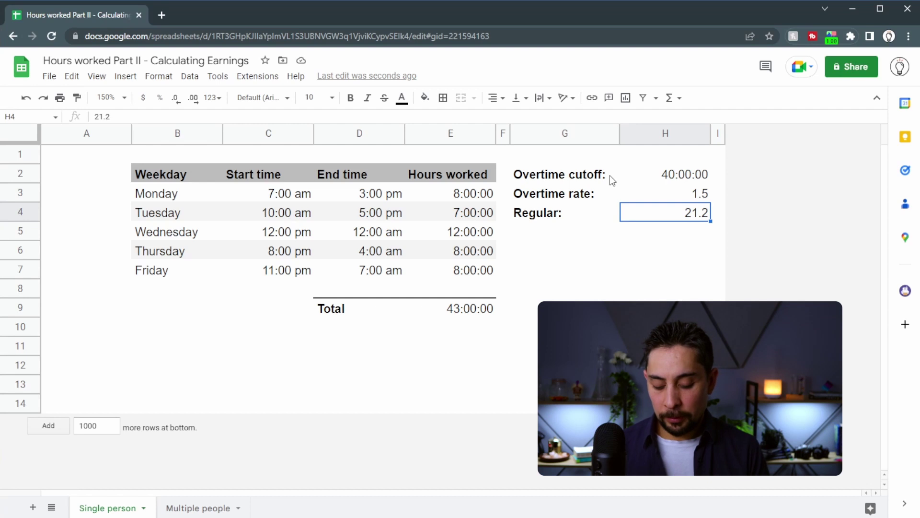
# Search the US federal minimum wage and type 7.25 as the regular rate in H4
pyautogui.hotkey('ctrl', 't')
pyautogui.write('us')
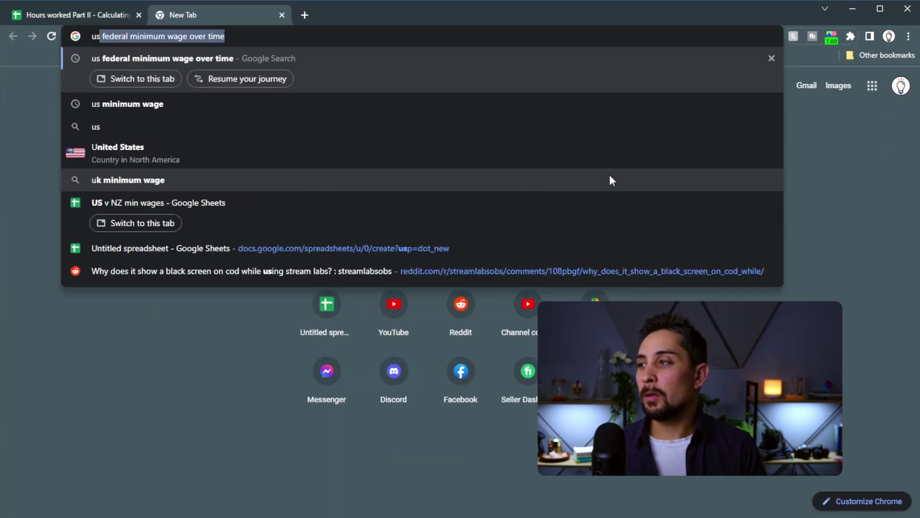
pyautogui.write(' federal minimum wage')
pyautogui.press('Return')
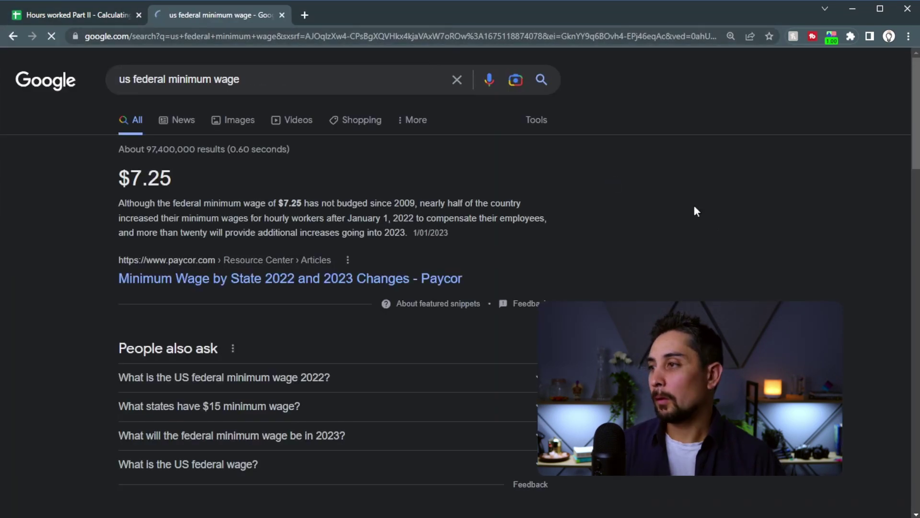
pyautogui.click(97, 12)
pyautogui.write('7.25')
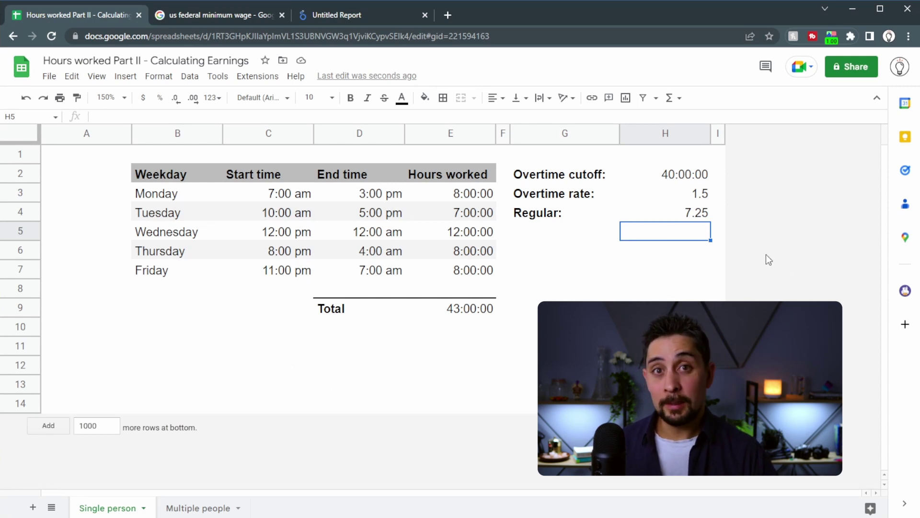
# Inspect the formula behind the 43:00:00 total hours below the Total label
pyautogui.click(333, 315)
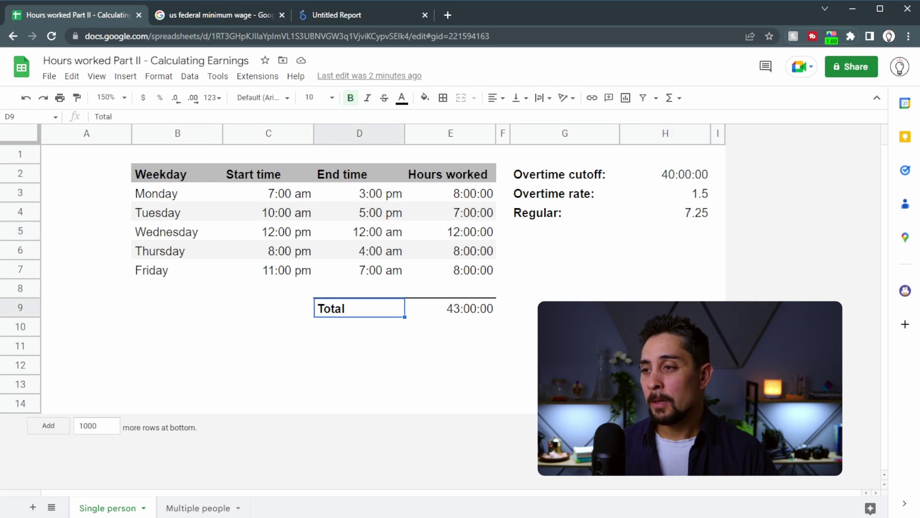
pyautogui.press('Down')
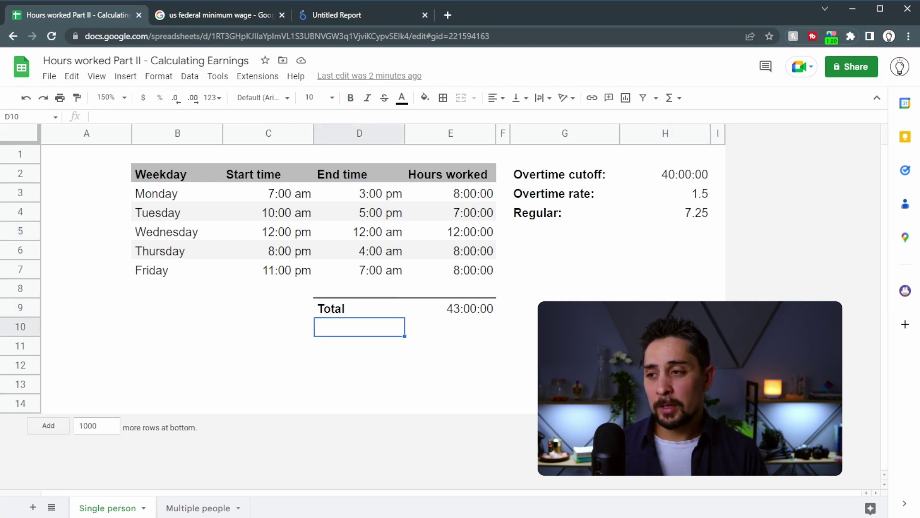
pyautogui.click(451, 307)
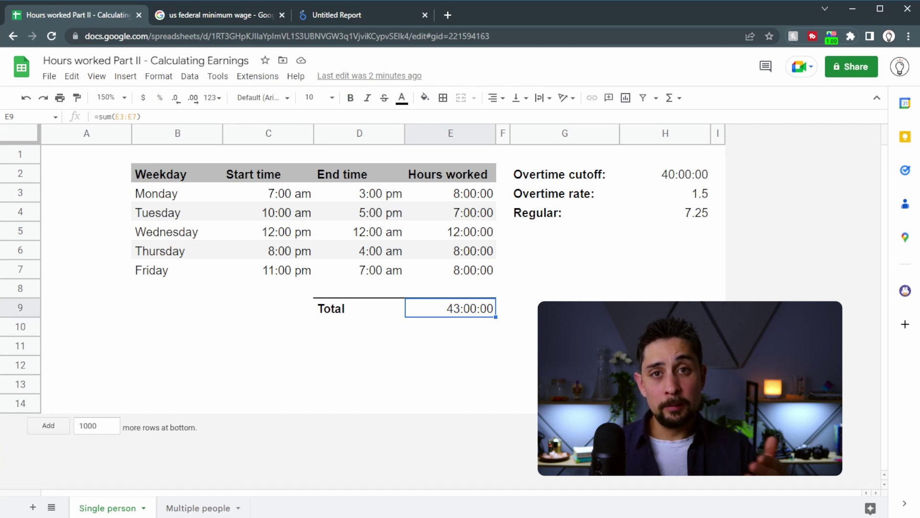
# Add an 'Overtime:' row under Total with formula =E9-H2, returning 3:00:00
pyautogui.click(359, 327)
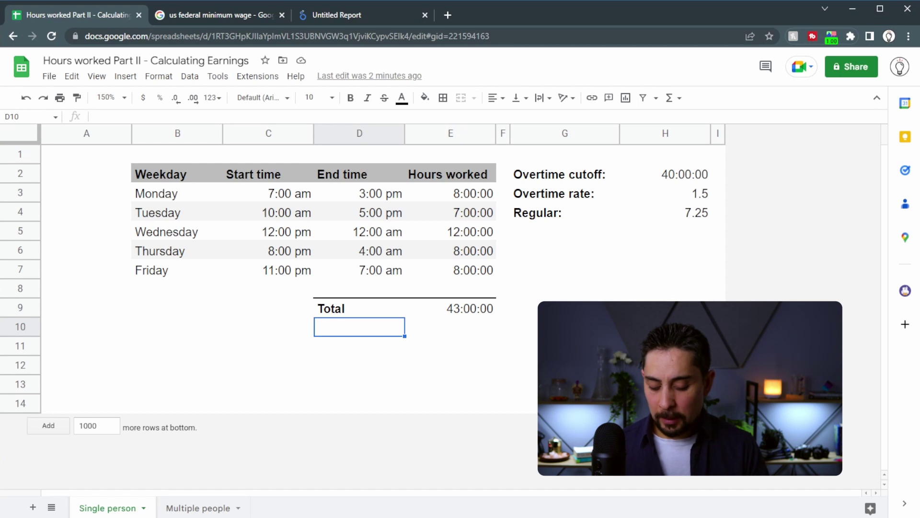
pyautogui.write('Ove3')
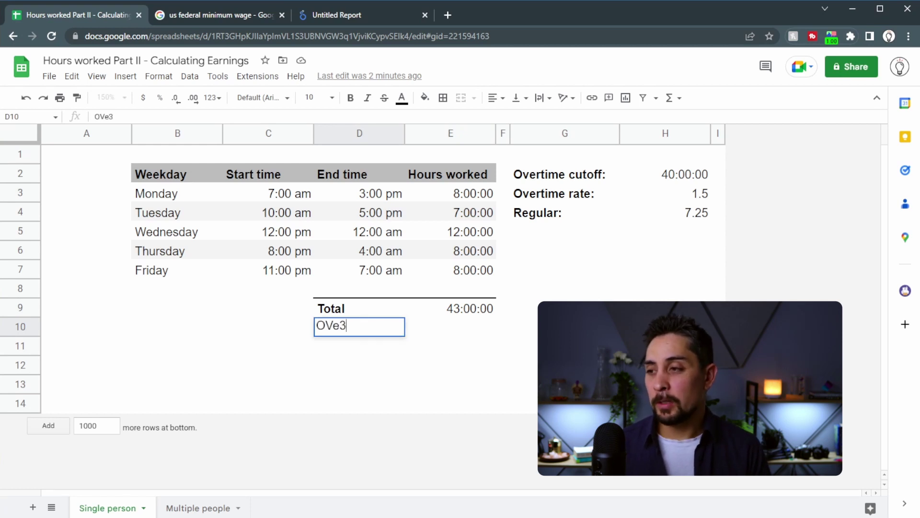
pyautogui.press('BackSpace')
pyautogui.press('BackSpace')
pyautogui.write('ertime:')
pyautogui.press('Tab')
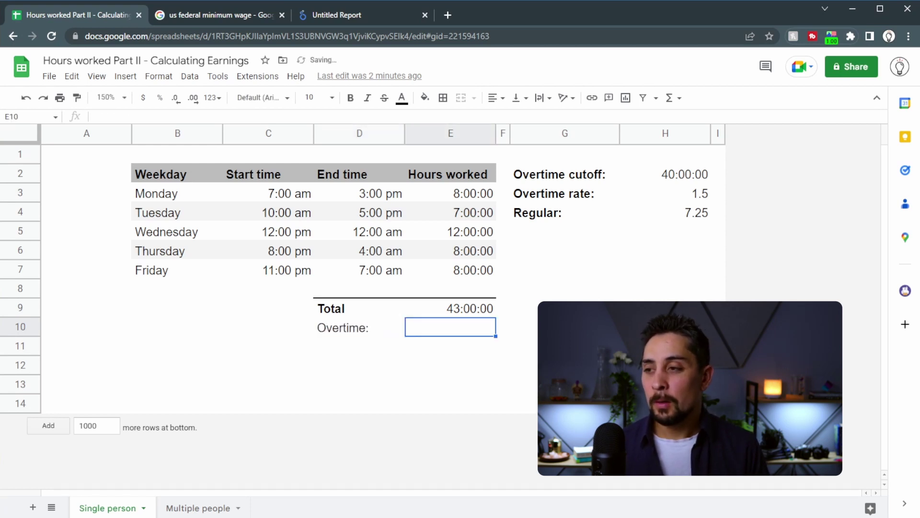
pyautogui.write('=E9')
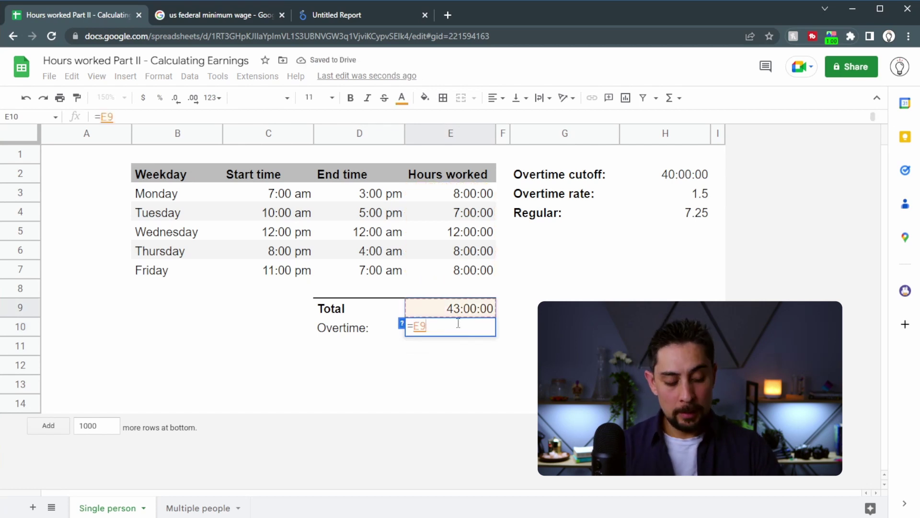
pyautogui.write('-')
pyautogui.click(699, 175)
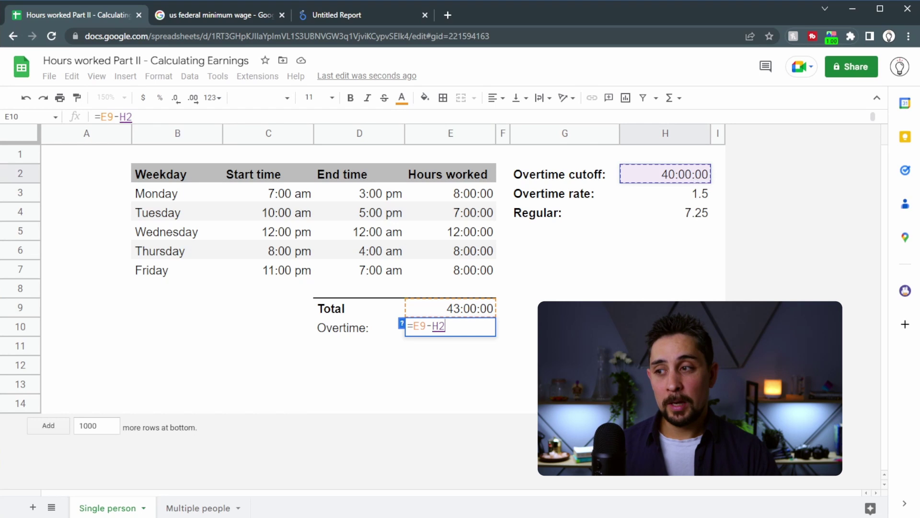
pyautogui.press('Return')
pyautogui.click(451, 327)
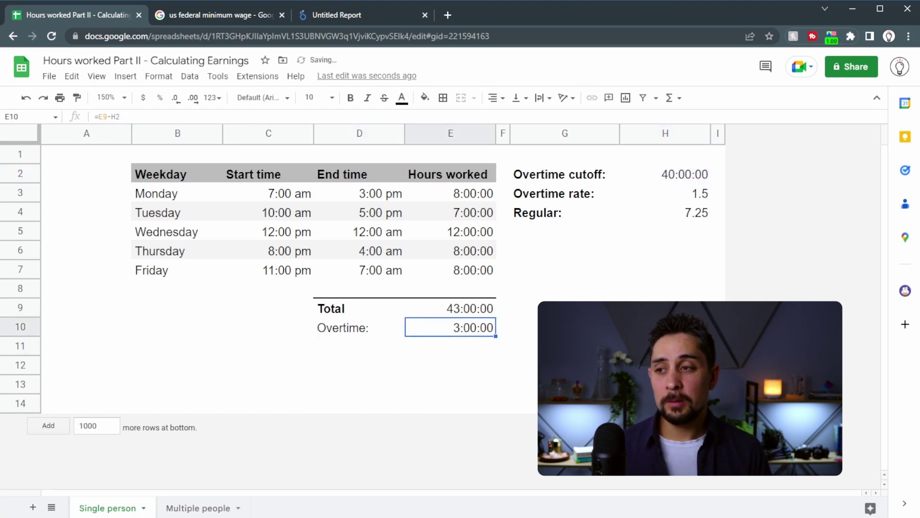
pyautogui.click(359, 346)
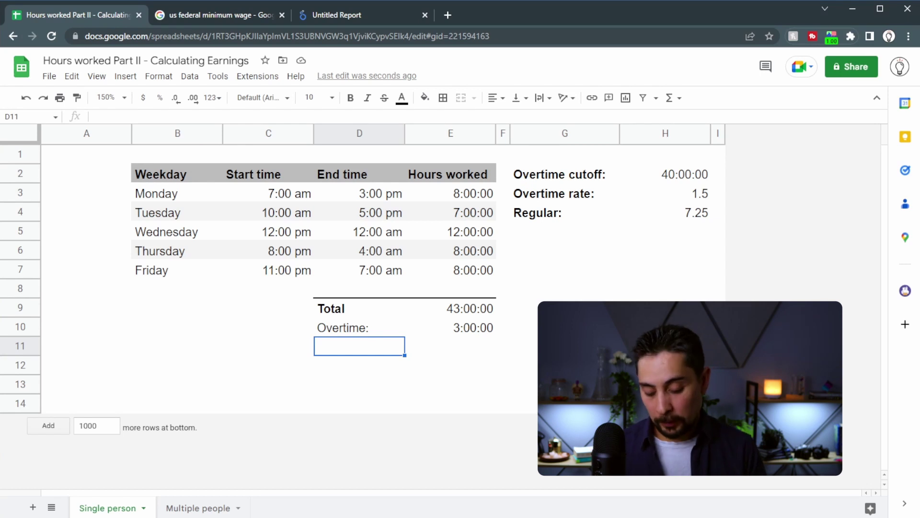
# Enter bold 'Regular earnings:' and 'Overtime earnings:' labels below Overtime
pyautogui.write('Regular earnings:')
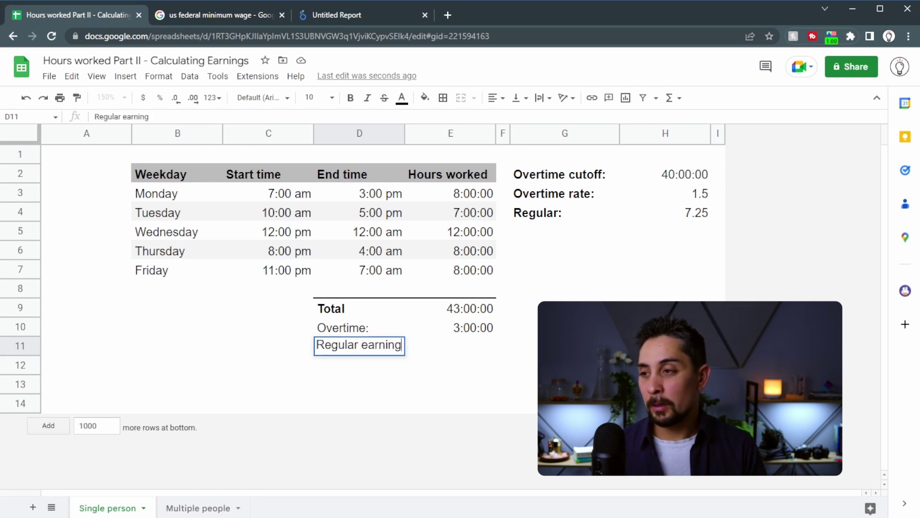
pyautogui.press('Return')
pyautogui.write('Overtime')
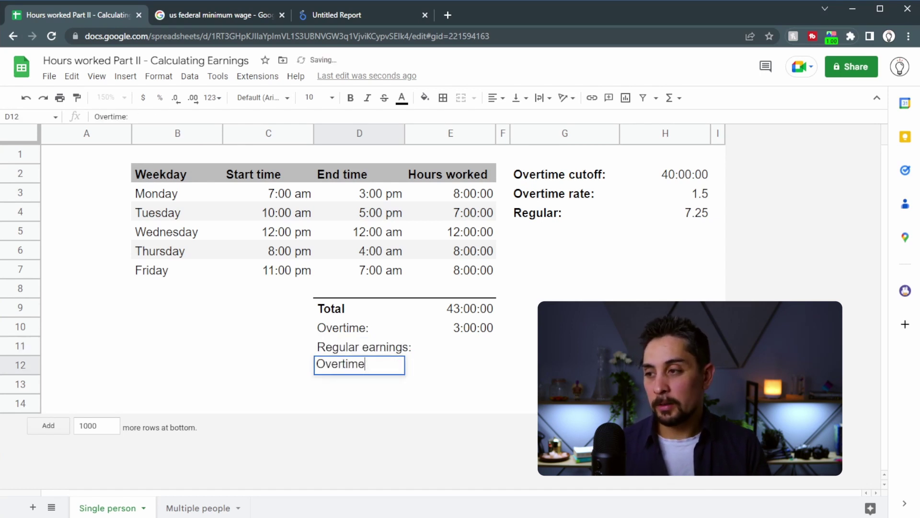
pyautogui.write(' earnings:')
pyautogui.press('Return')
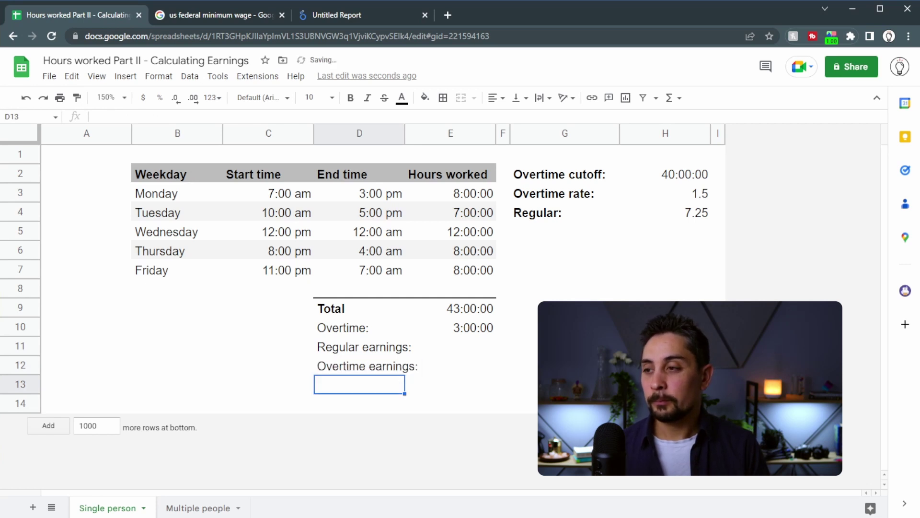
pyautogui.press('Up')
pyautogui.press('Up')
pyautogui.press('Up')
pyautogui.hotkey('shift', 'Down')
pyautogui.hotkey('shift', 'Down')
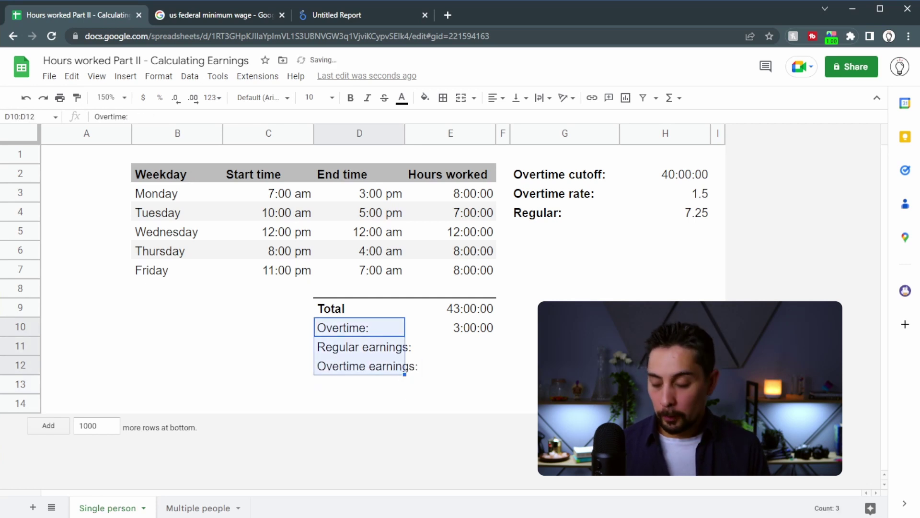
pyautogui.hotkey('ctrl', 'b')
pyautogui.press('Down')
pyautogui.press('Down')
pyautogui.press('Down')
# Add a bold 'Total earnings:' label and move it down to D14
pyautogui.write('Tot')
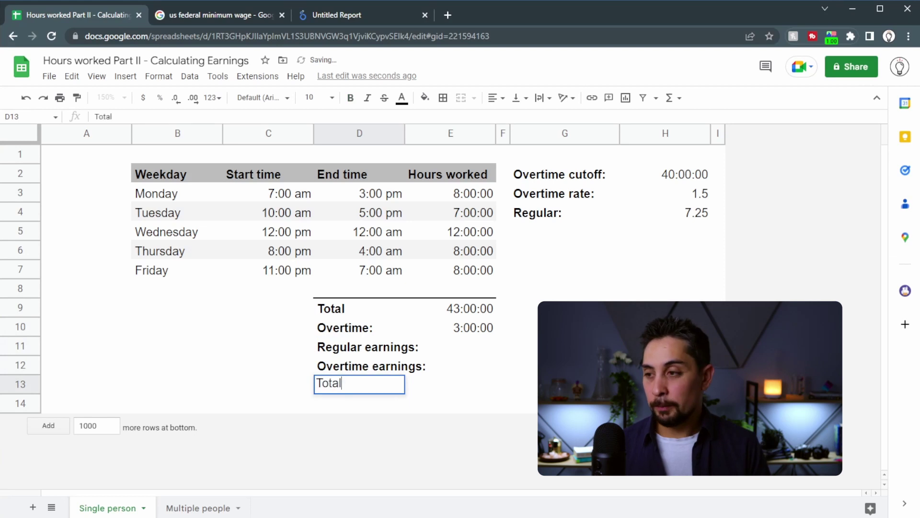
pyautogui.write('al earnings:')
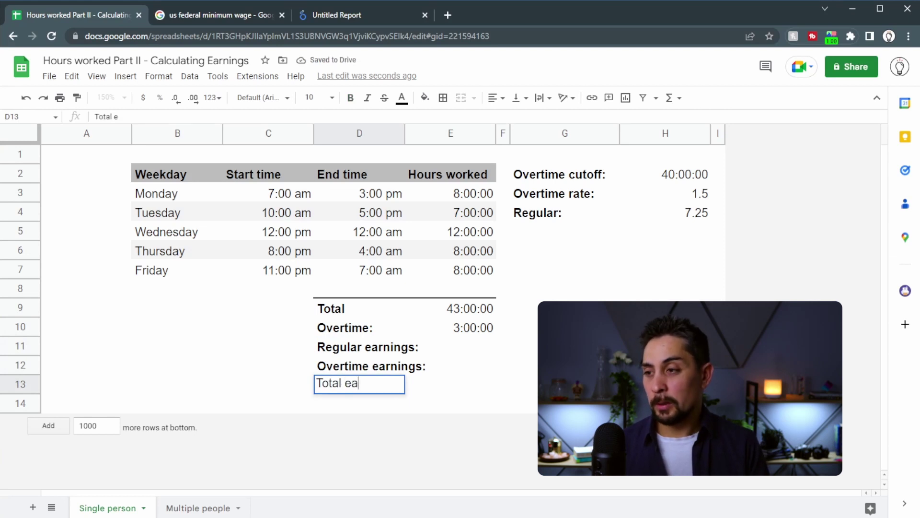
pyautogui.press('Return')
pyautogui.press('Up')
pyautogui.hotkey('ctrl', 'b')
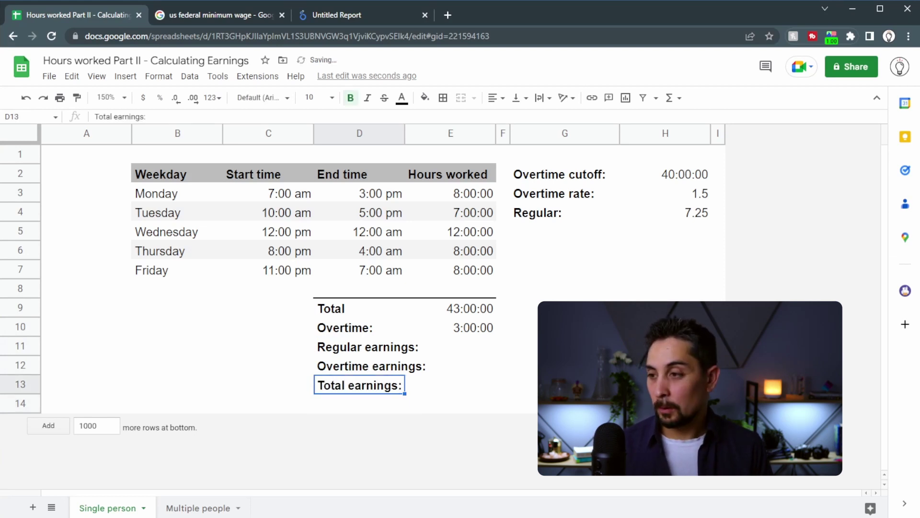
pyautogui.hotkey('ctrl', 'x')
pyautogui.press('Down')
pyautogui.hotkey('ctrl', 'v')
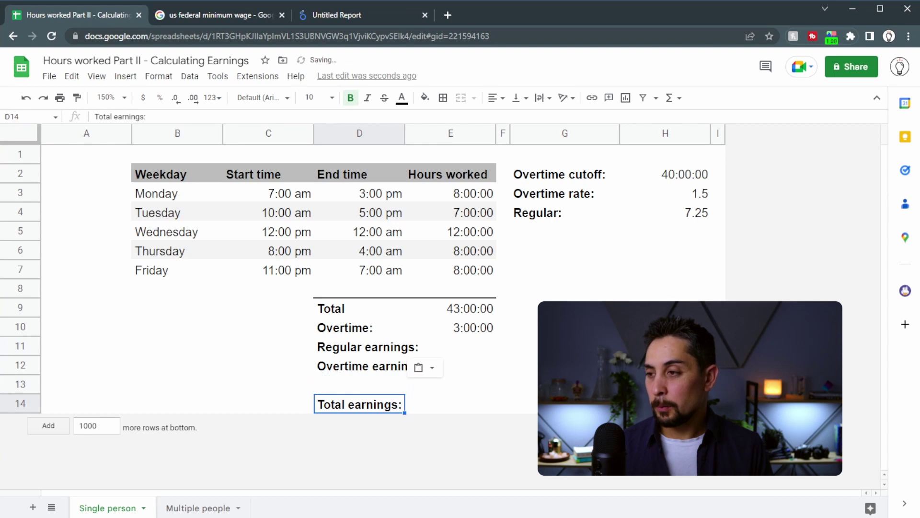
# Insert an empty row below row 14, then select the Regular earnings value cell E11
pyautogui.rightClick(24, 407)
pyautogui.click(77, 318)
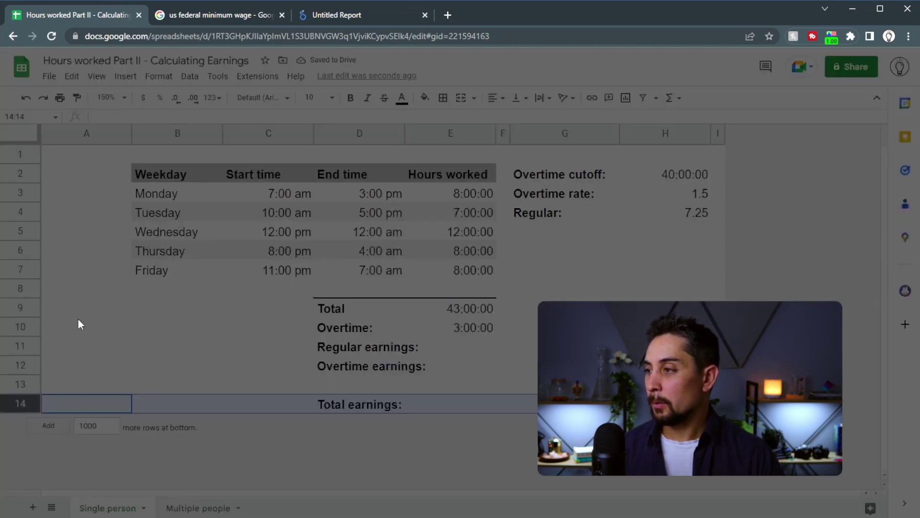
pyautogui.click(525, 337)
pyautogui.rightClick(42, 400)
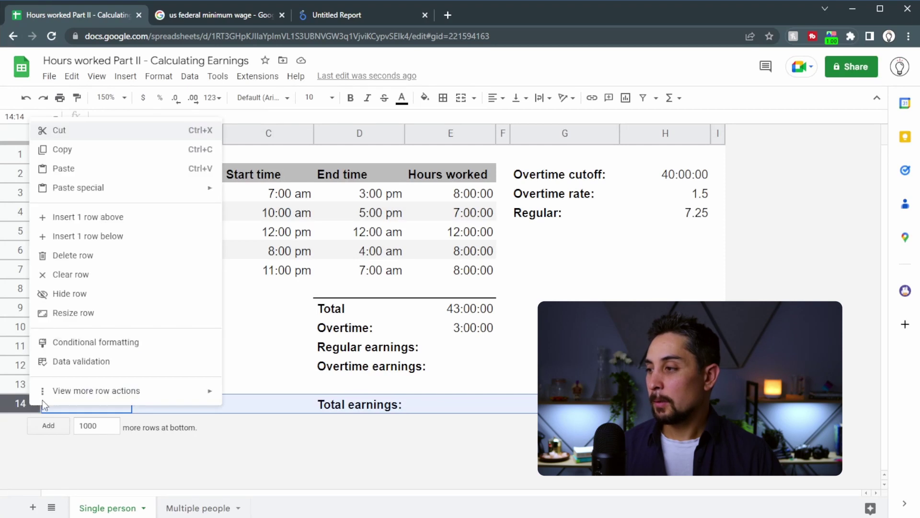
pyautogui.click(95, 236)
pyautogui.click(465, 372)
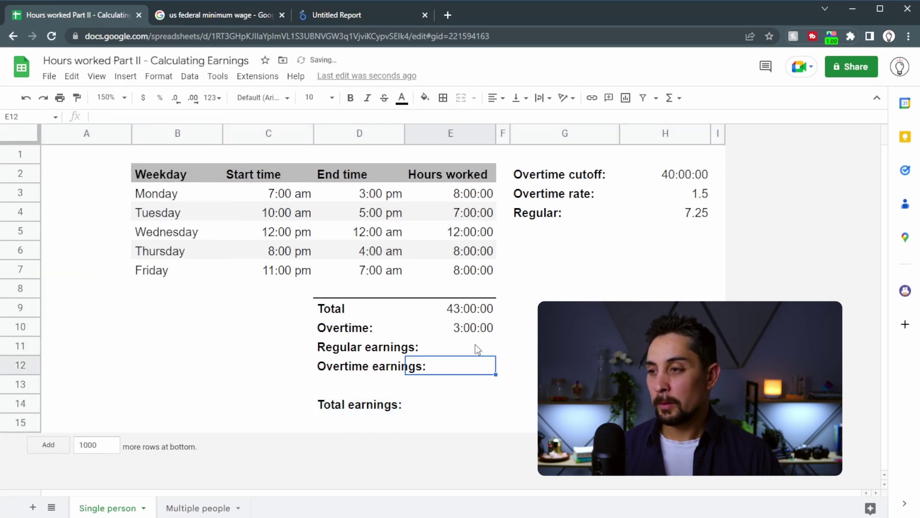
pyautogui.click(476, 344)
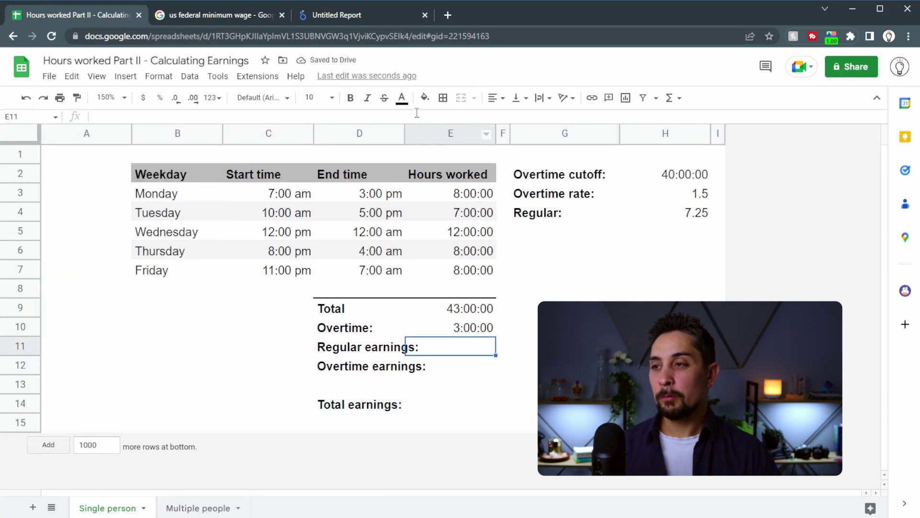
# Widen column D and enter =E9-E10 in E11 for regular hours
pyautogui.moveTo(405, 135); pyautogui.dragTo(430, 137)
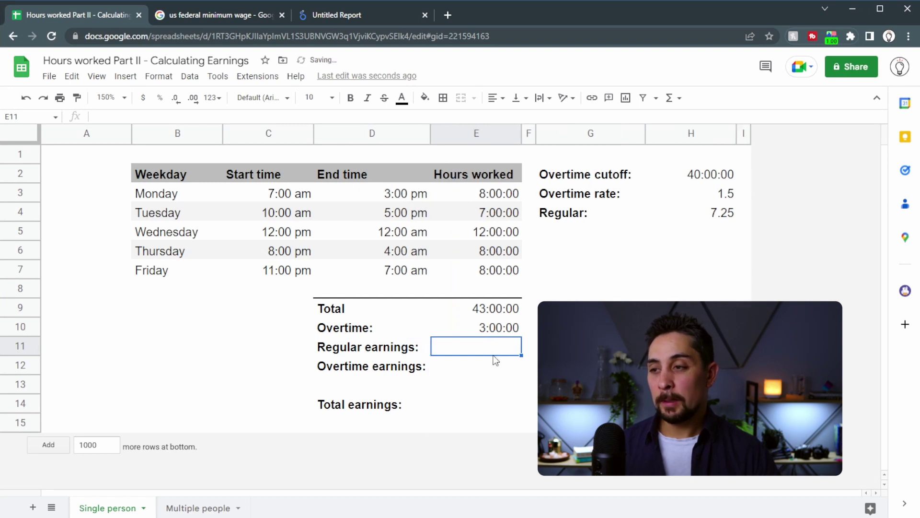
pyautogui.click(725, 217)
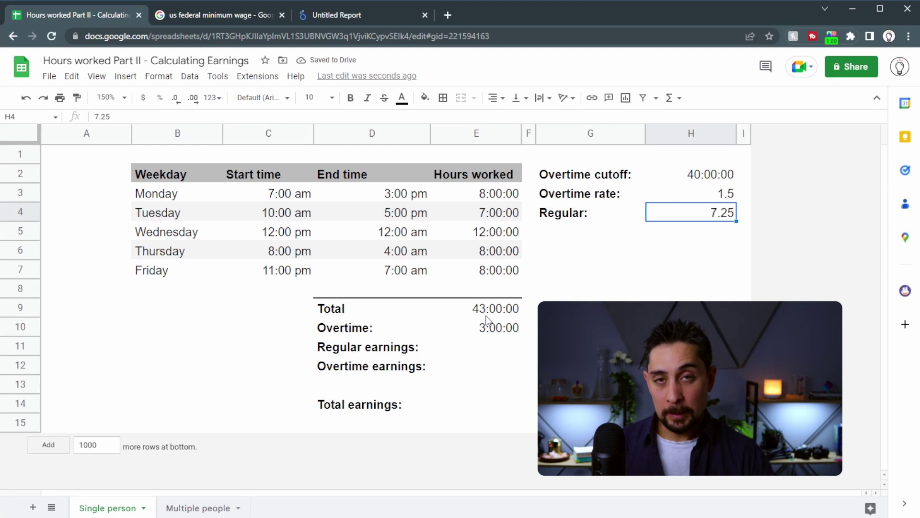
pyautogui.click(512, 352)
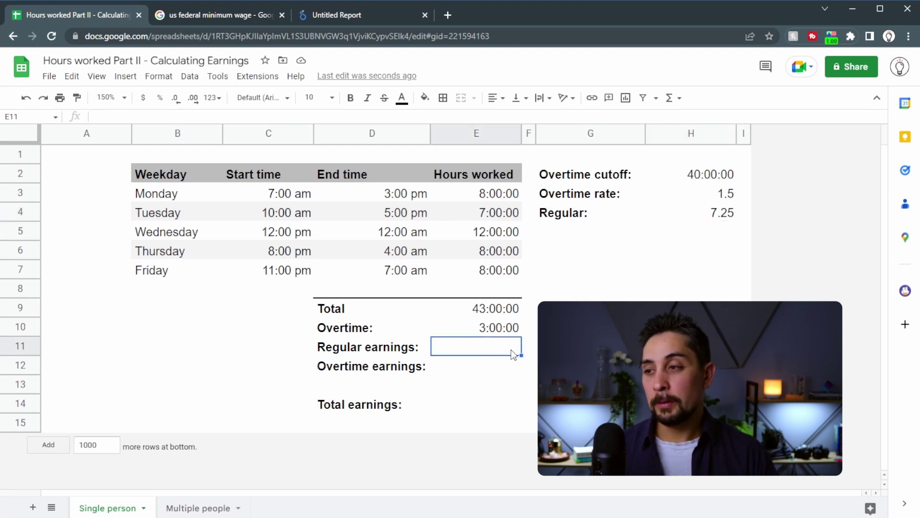
pyautogui.write('=')
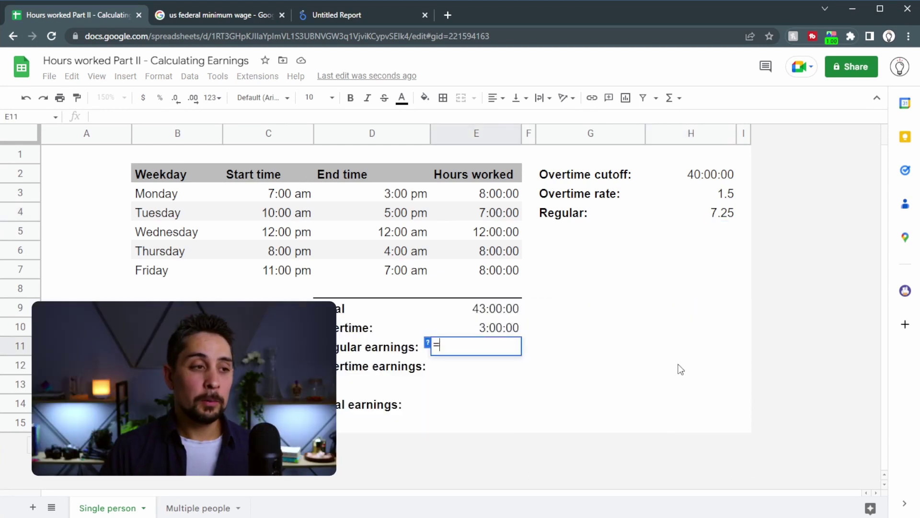
pyautogui.click(496, 313)
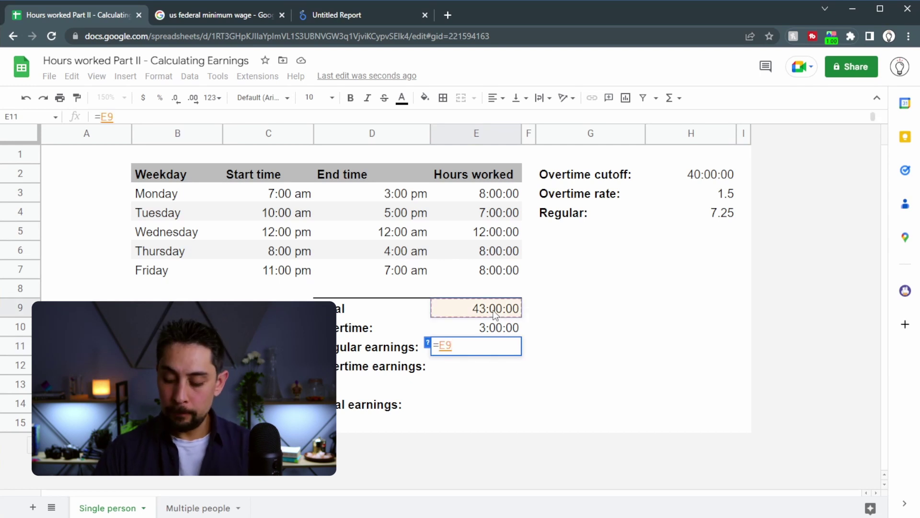
pyautogui.write('-')
pyautogui.click(490, 329)
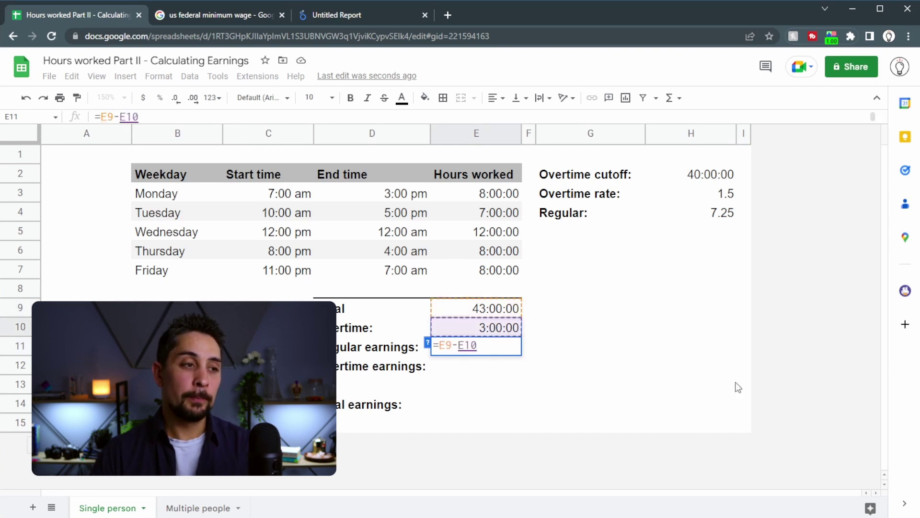
pyautogui.press('Return')
pyautogui.press('Escape')
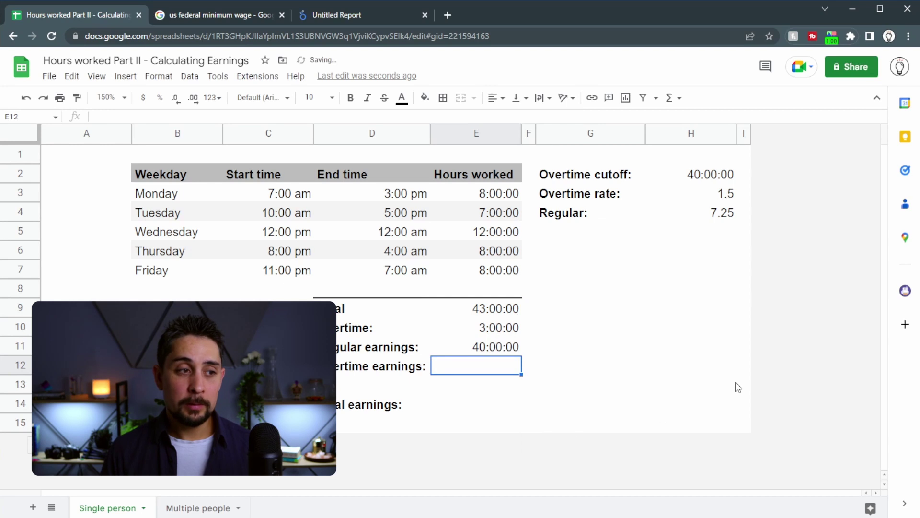
pyautogui.press('Up')
# Change E11 to =(E9-E10)*H4 and format it as currency
pyautogui.press('Return')
pyautogui.press('Home')
pyautogui.press('Right')
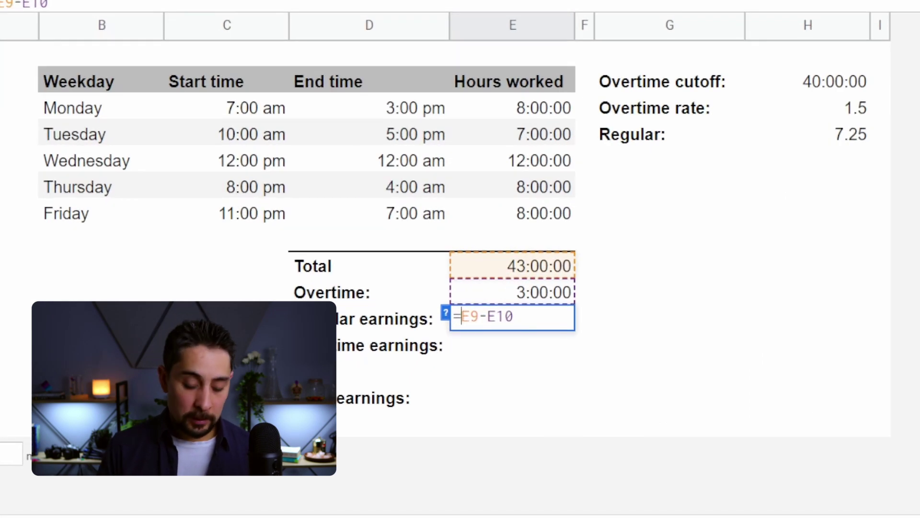
pyautogui.write('(')
pyautogui.press('End')
pyautogui.write(')*')
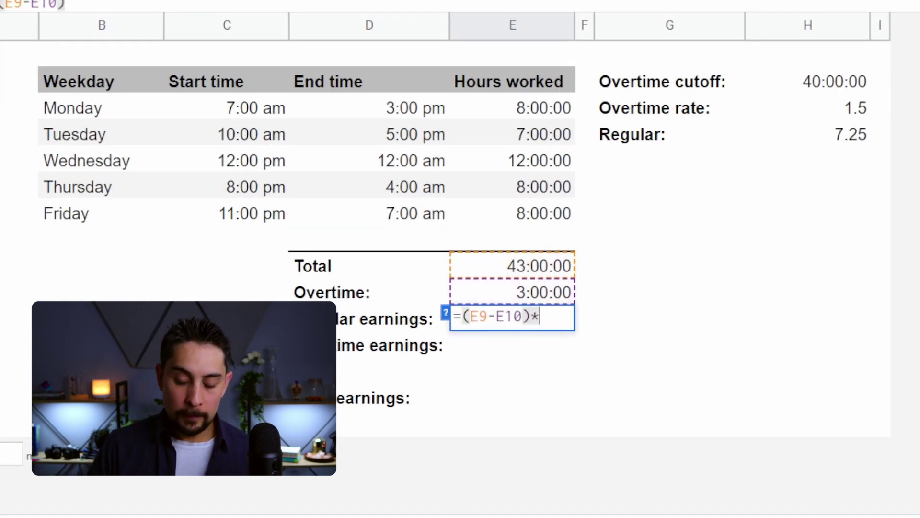
pyautogui.click(840, 135)
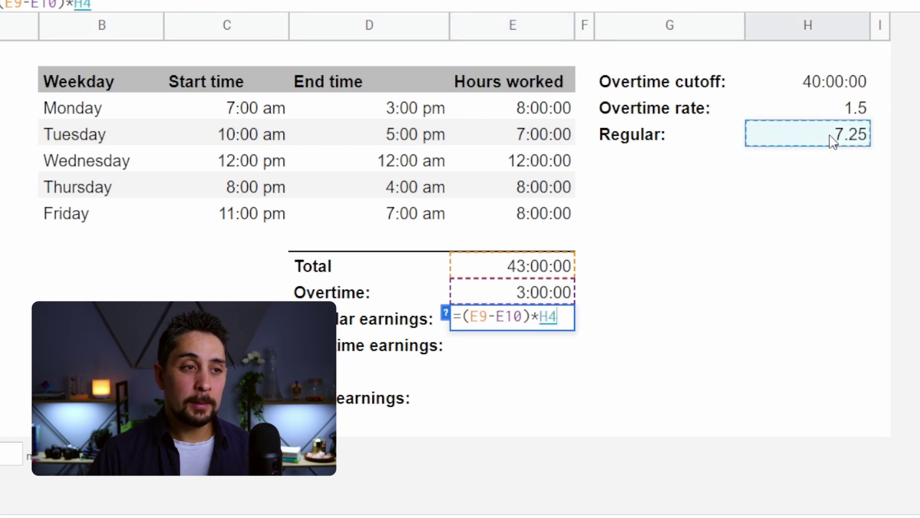
pyautogui.press('Return')
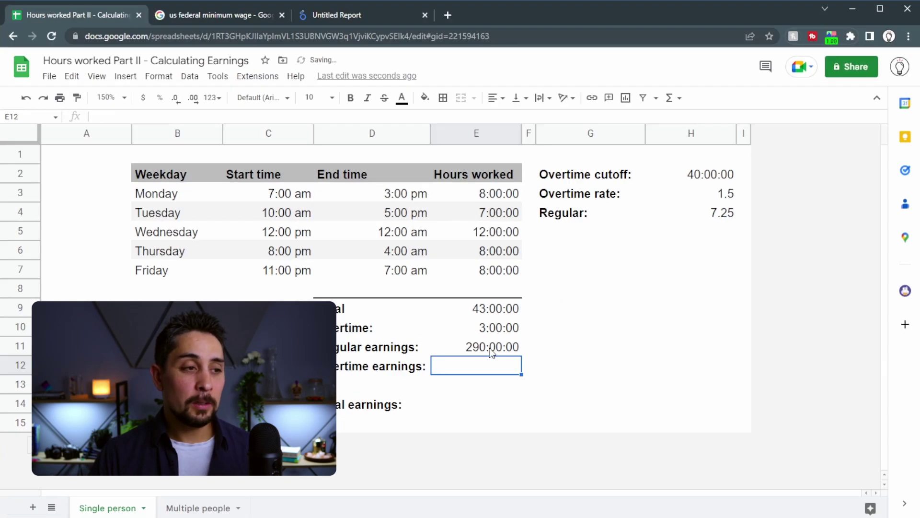
pyautogui.click(491, 353)
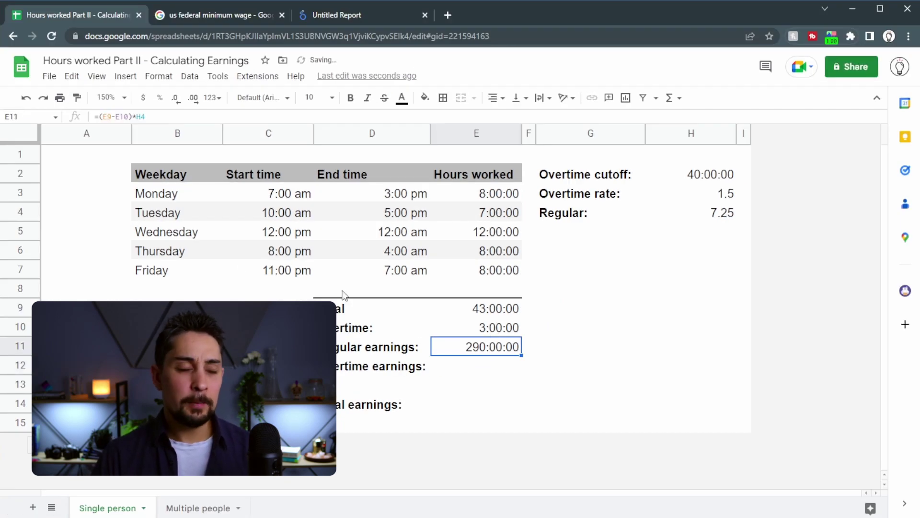
pyautogui.click(143, 97)
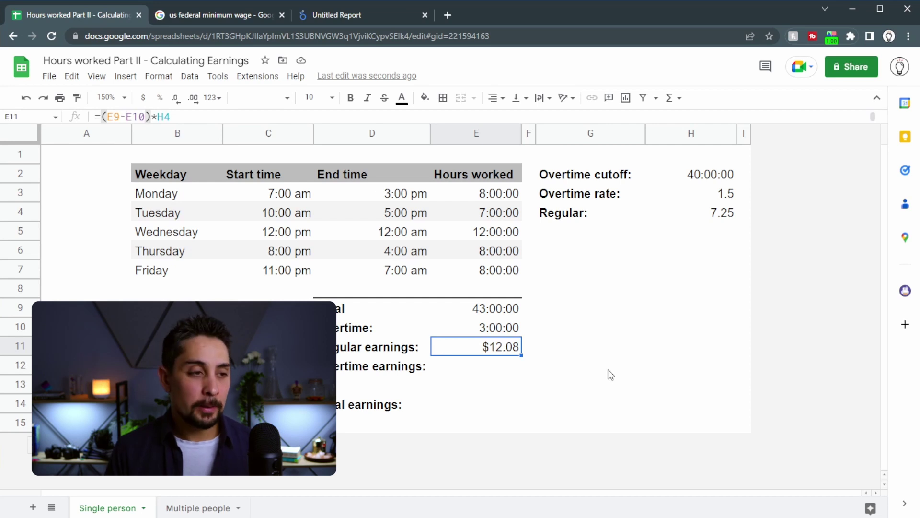
pyautogui.press('F2')
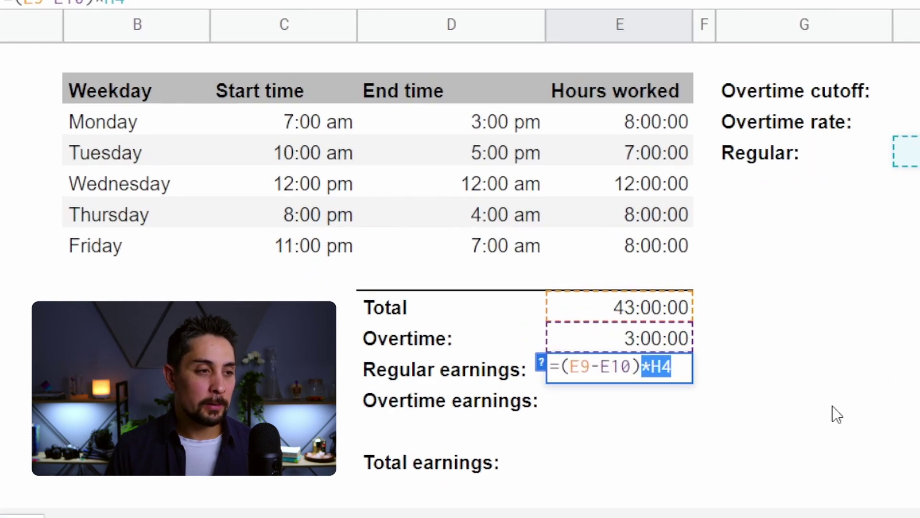
pyautogui.press('Return')
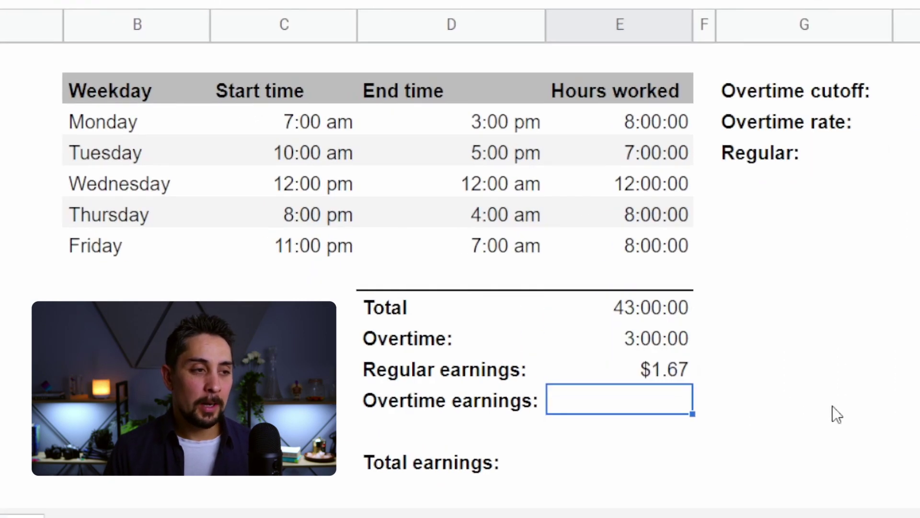
pyautogui.press('Up')
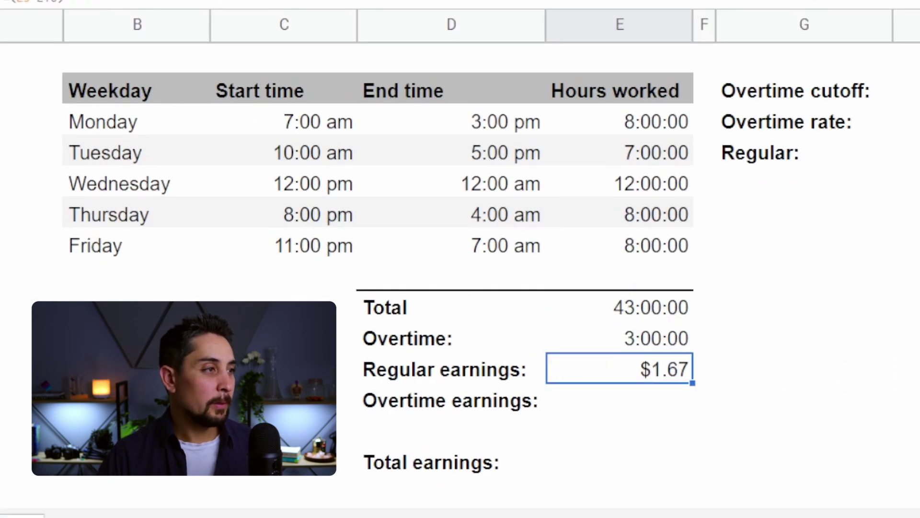
# Switch E11 to plain text format and add *24 to the Regular earnings formula
pyautogui.click(115, 1)
pyautogui.moveTo(140, 13)
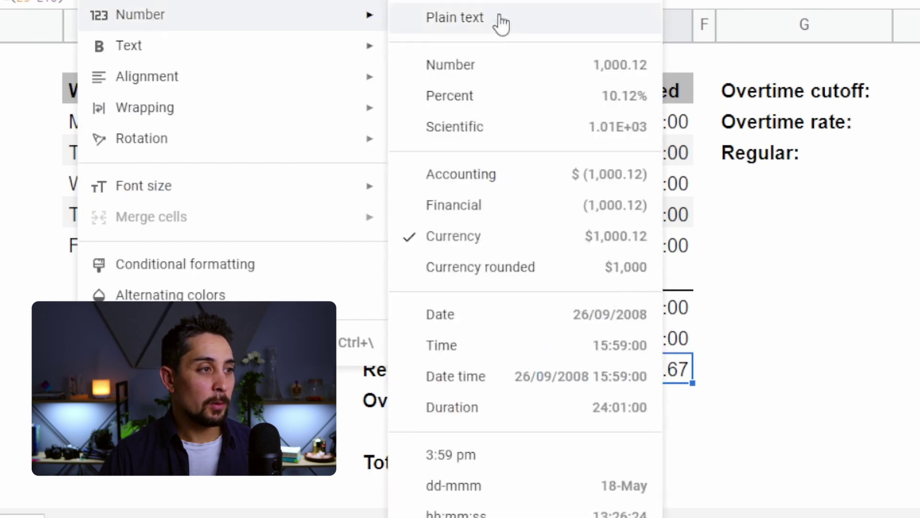
pyautogui.click(487, 35)
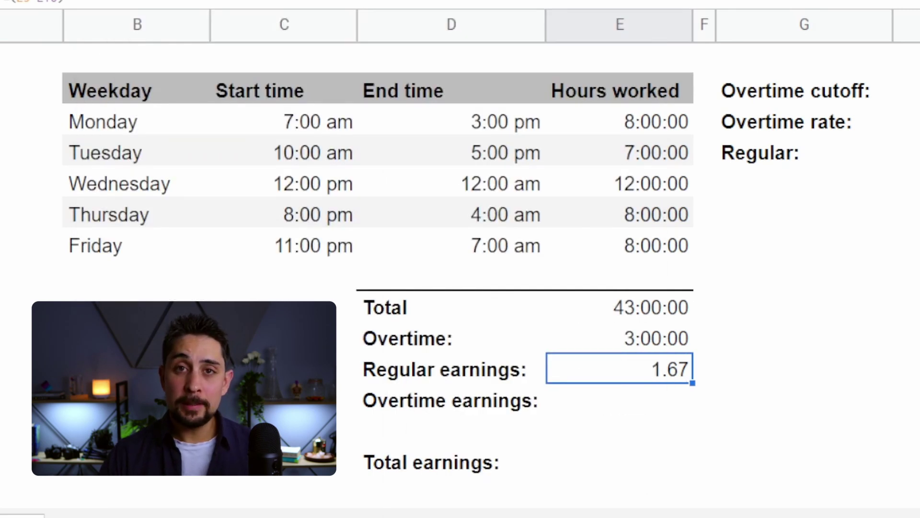
pyautogui.press('Return')
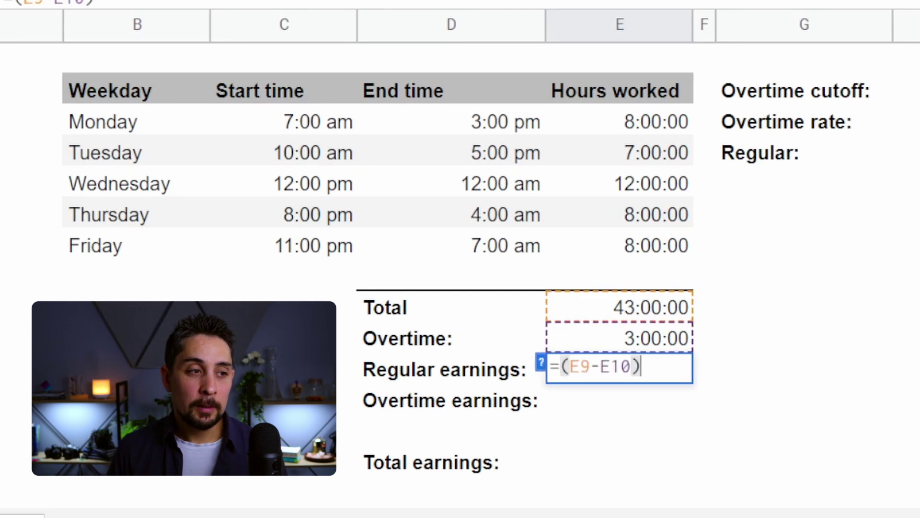
pyautogui.write('*24')
pyautogui.press('Return')
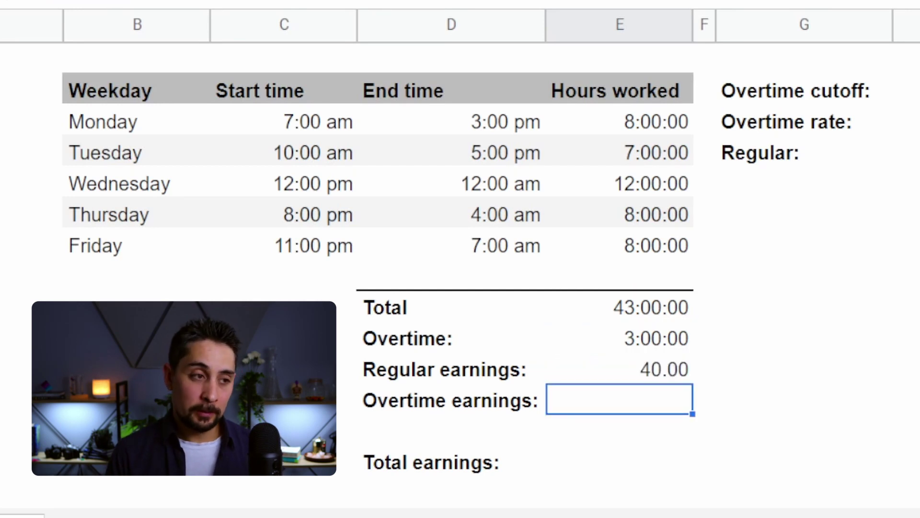
# Multiply Regular earnings by the H4 rate and format it as currency, showing $290.00
pyautogui.click(619, 369)
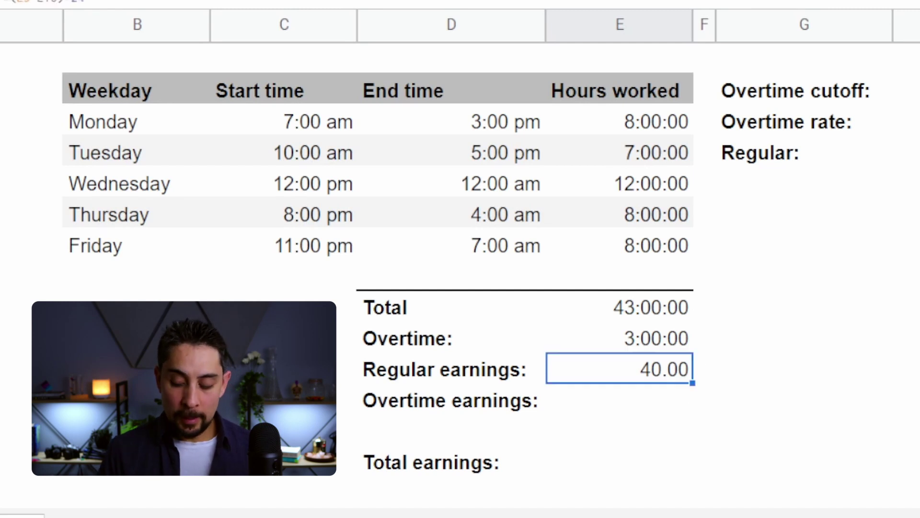
pyautogui.press('Return')
pyautogui.write('*')
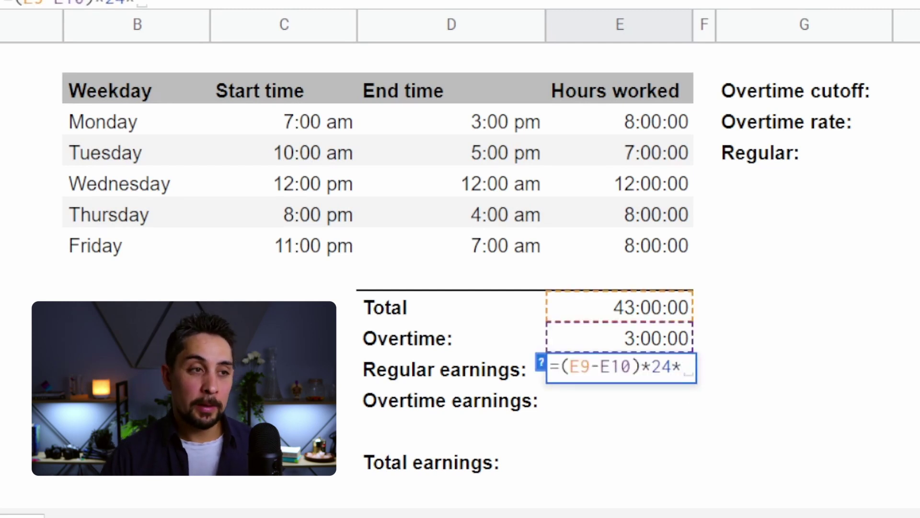
pyautogui.click(906, 152)
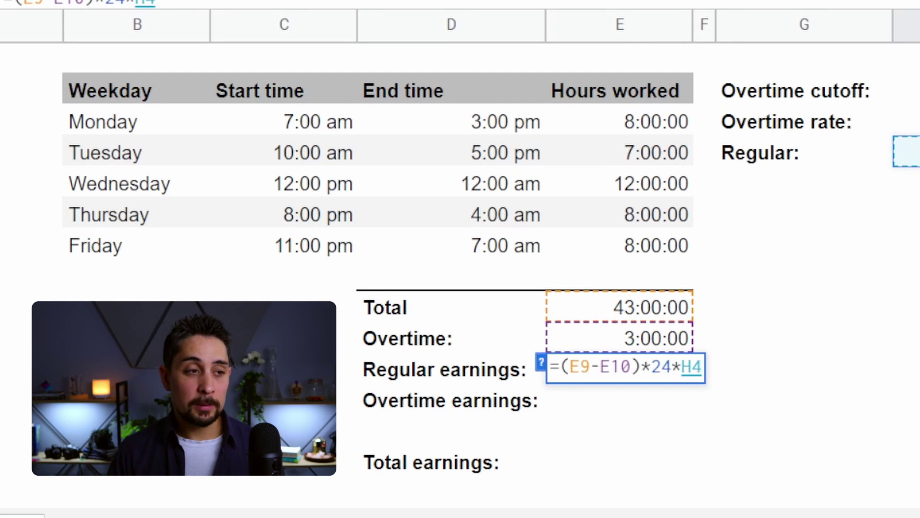
pyautogui.press('Return')
pyautogui.click(619, 369)
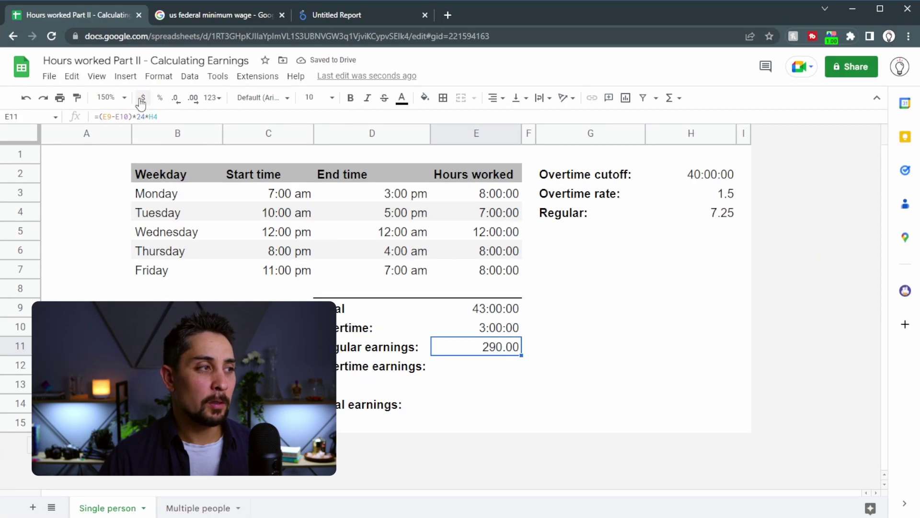
pyautogui.click(141, 100)
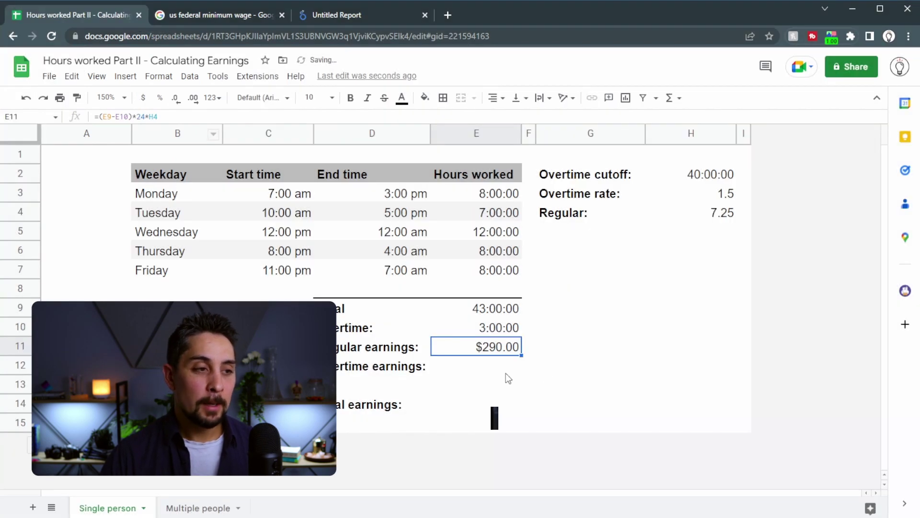
# Enter =E10*24*H4*H3 in E12 and format it as currency, showing $32.62
pyautogui.click(505, 372)
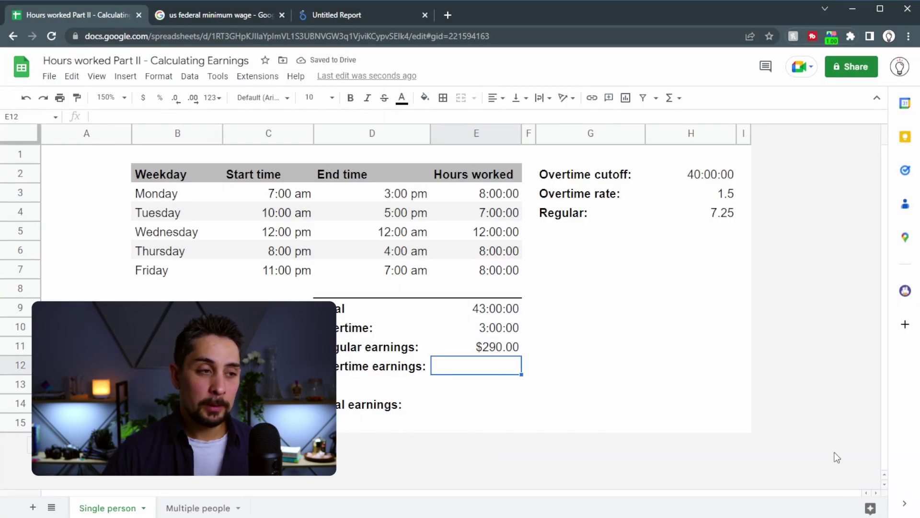
pyautogui.write('=')
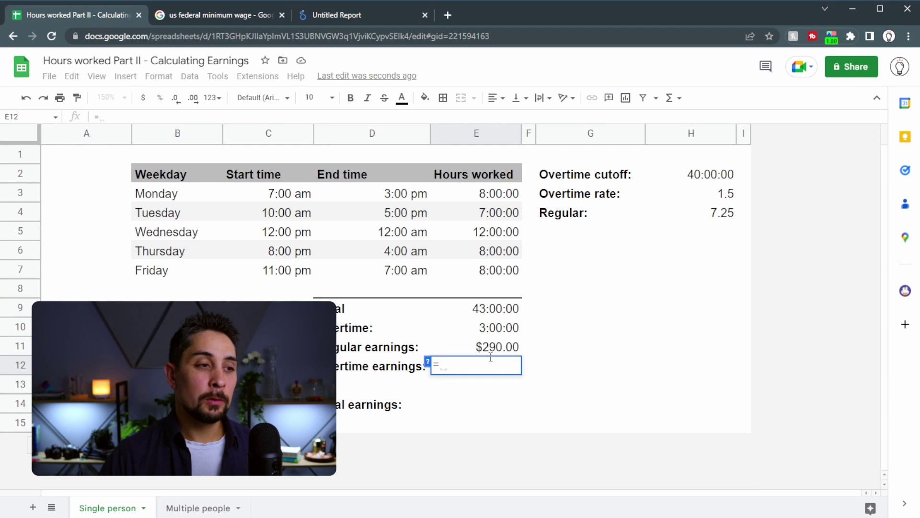
pyautogui.click(493, 332)
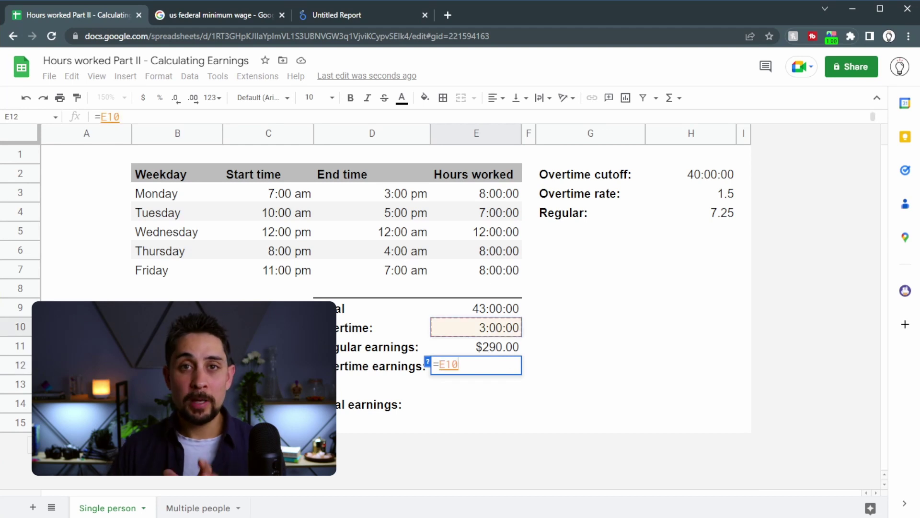
pyautogui.write('*24')
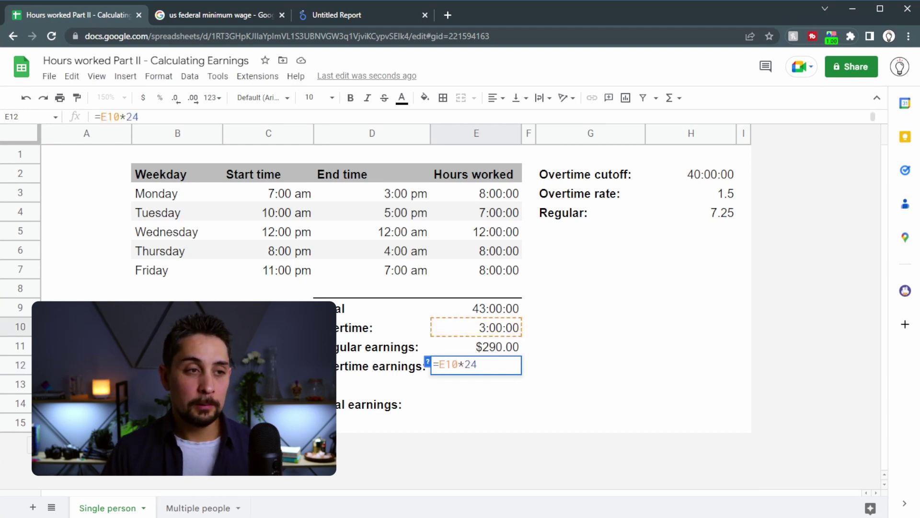
pyautogui.write('*')
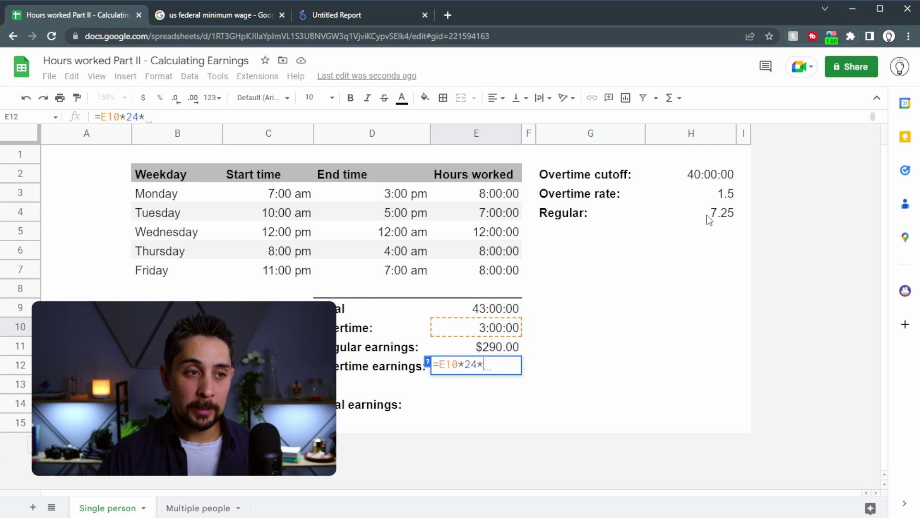
pyautogui.click(710, 219)
pyautogui.write('*')
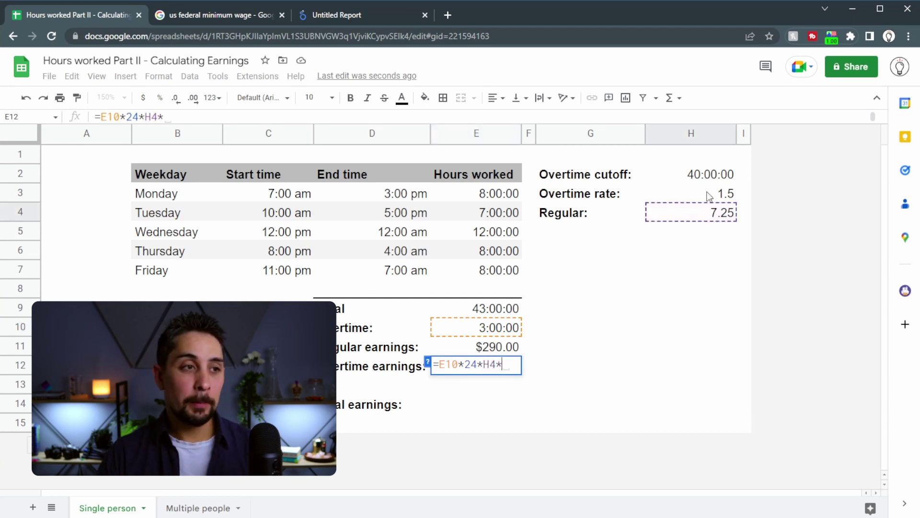
pyautogui.click(711, 195)
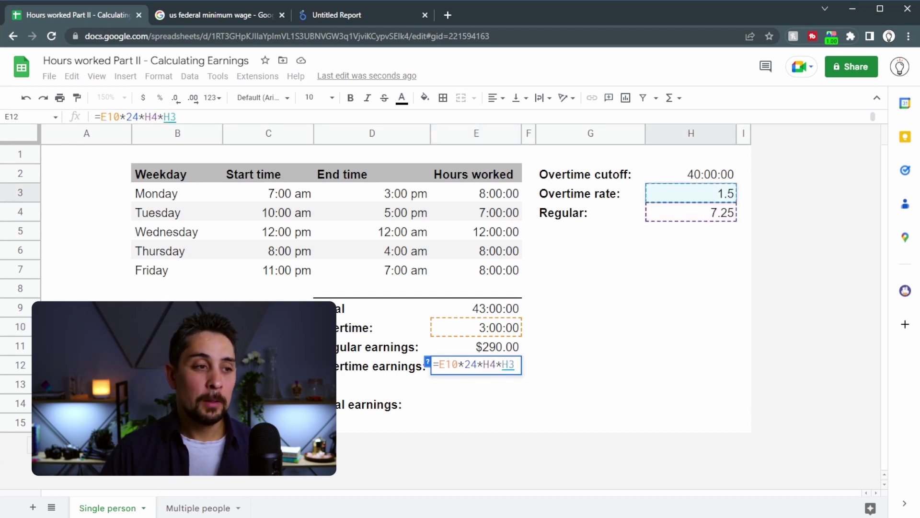
pyautogui.press('Return')
pyautogui.click(476, 366)
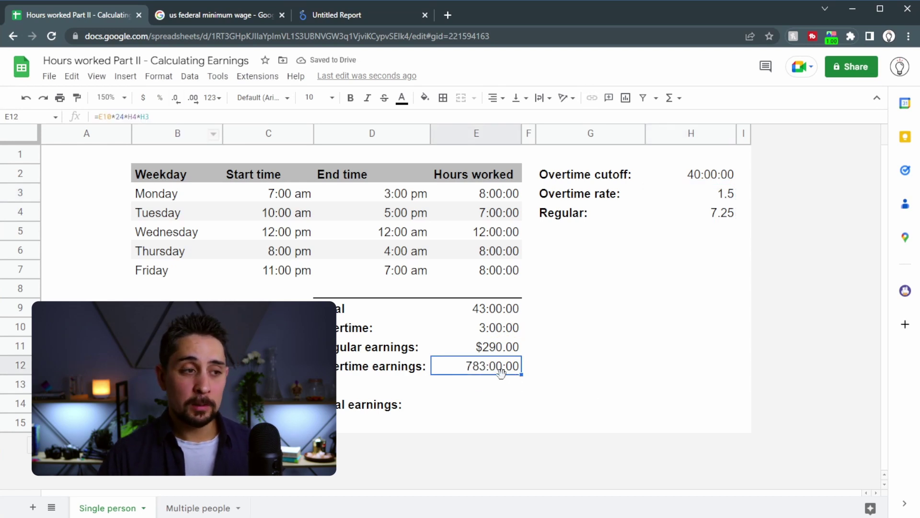
pyautogui.click(142, 98)
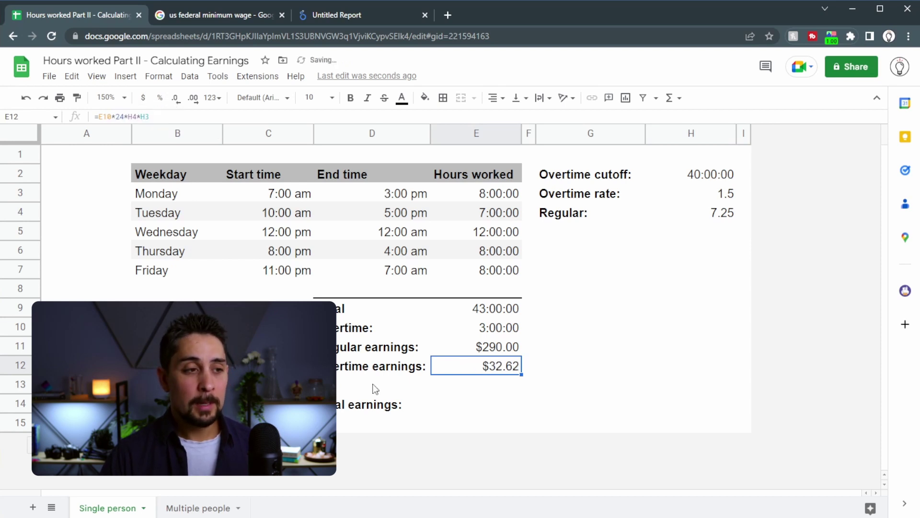
# Sum E11:E12 into the Total earnings cell E14
pyautogui.click(496, 405)
pyautogui.write('=sum(')
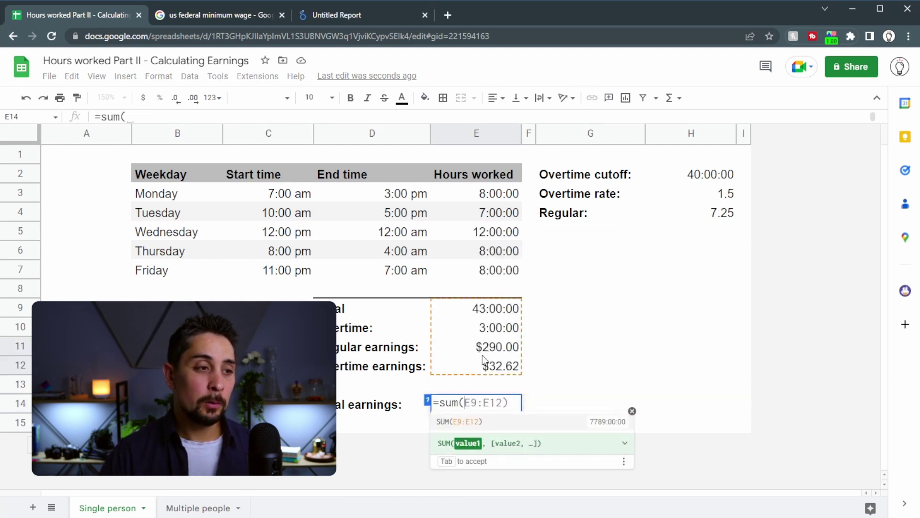
pyautogui.moveTo(482, 355); pyautogui.dragTo(482, 368)
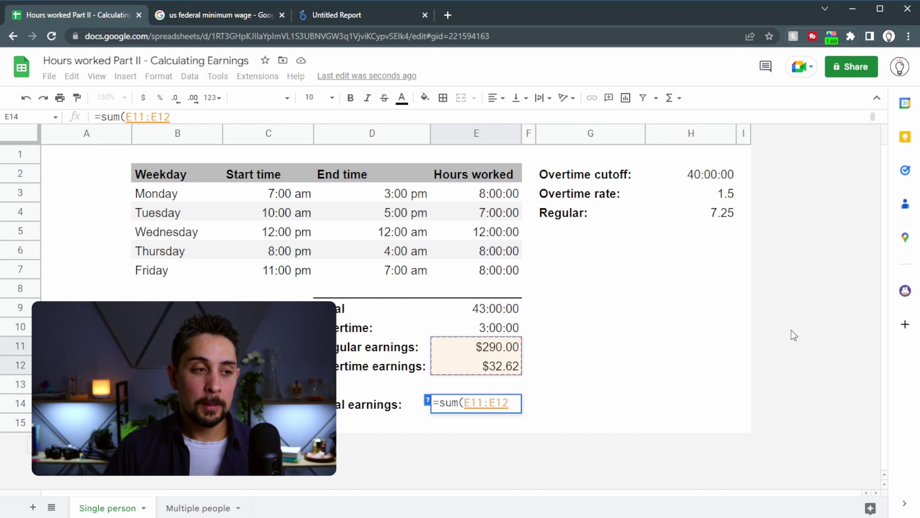
pyautogui.press('Return')
pyautogui.press('Up')
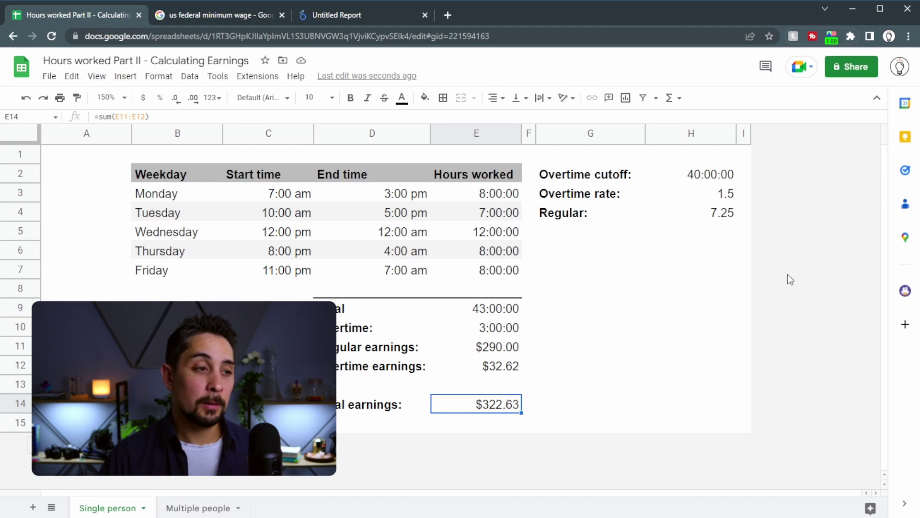
# Change the regular rate in H4 to 21.2, bringing total earnings to $943.40
pyautogui.click(710, 215)
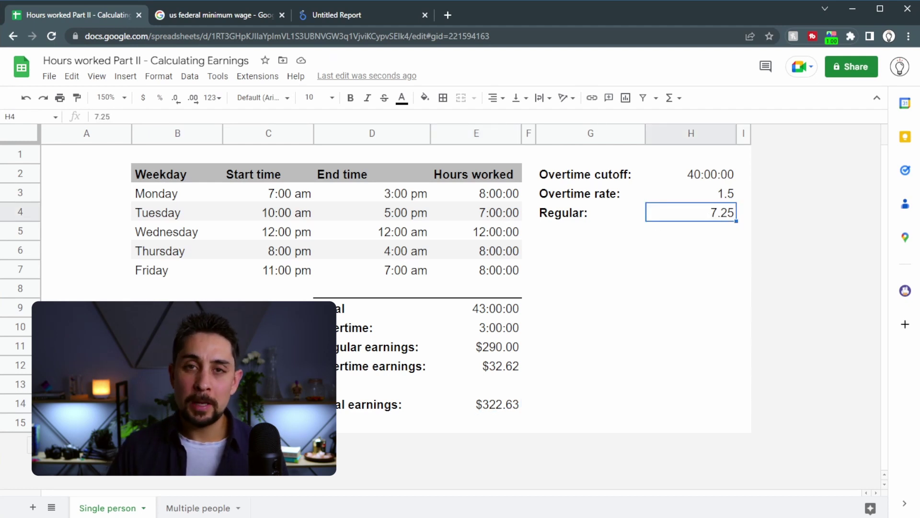
pyautogui.write('21.2')
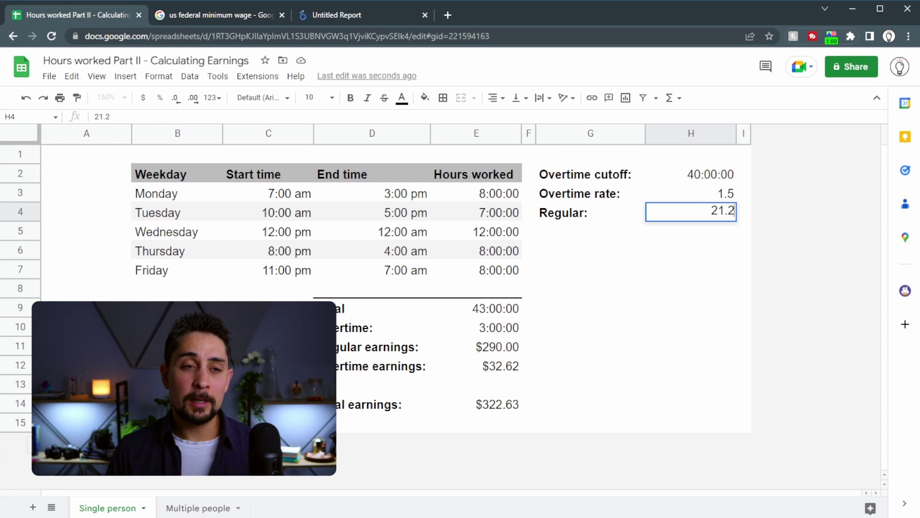
pyautogui.press('Return')
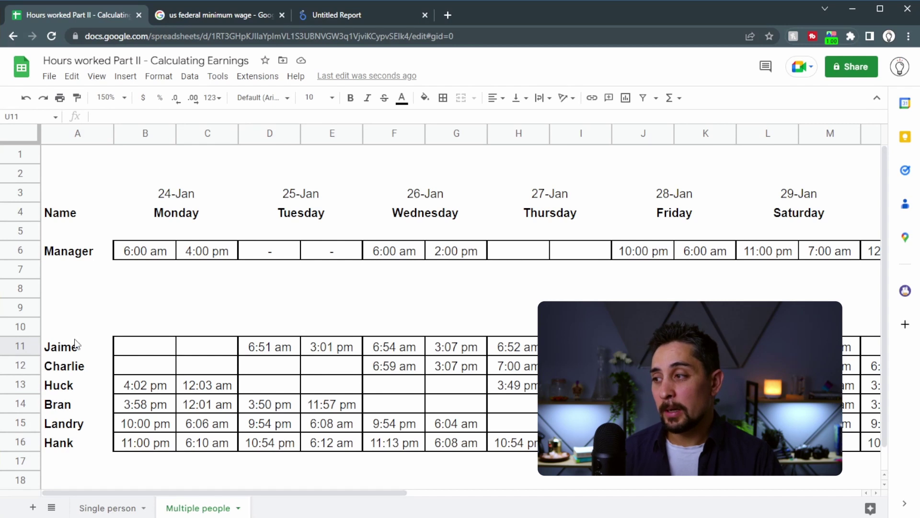
# Set the Multiple people sheet zoom to 125% and select the daily columns B through O
pyautogui.moveTo(62, 346); pyautogui.dragTo(144, 423)
pyautogui.click(104, 387)
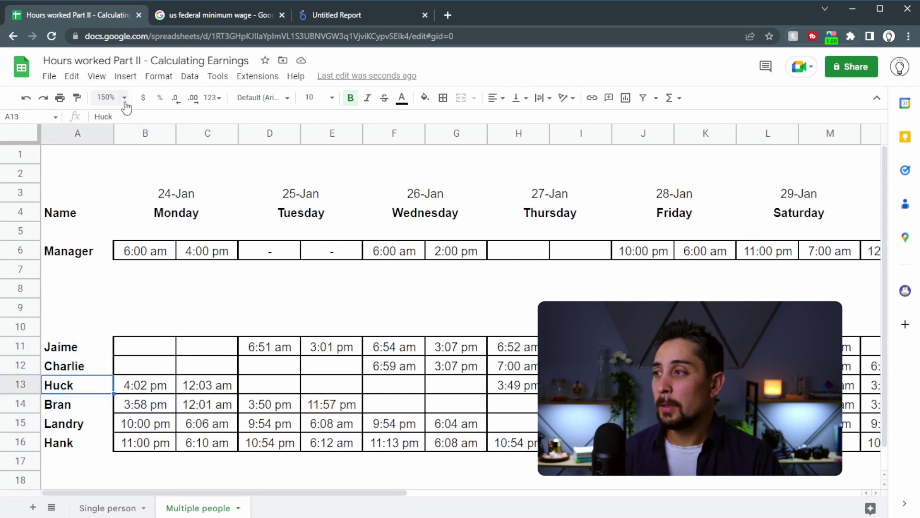
pyautogui.click(108, 97)
pyautogui.click(115, 195)
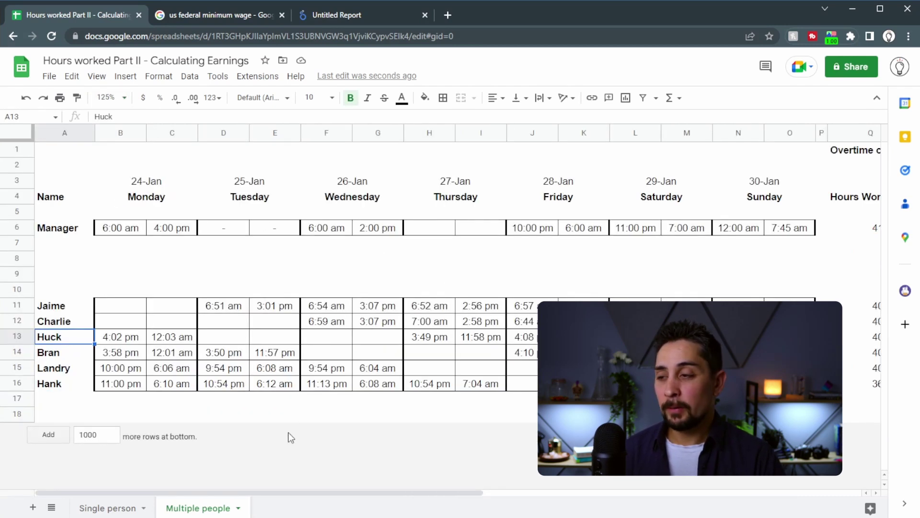
pyautogui.click(142, 209)
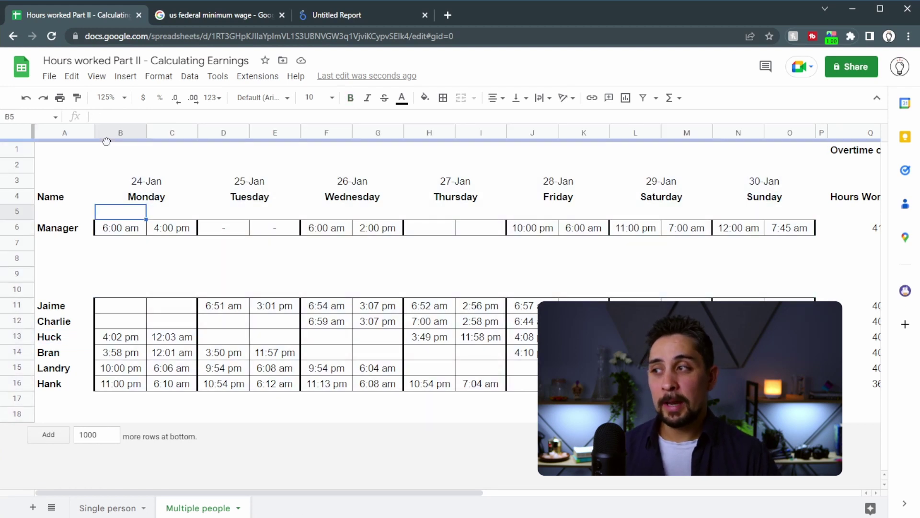
pyautogui.moveTo(125, 134); pyautogui.dragTo(781, 134)
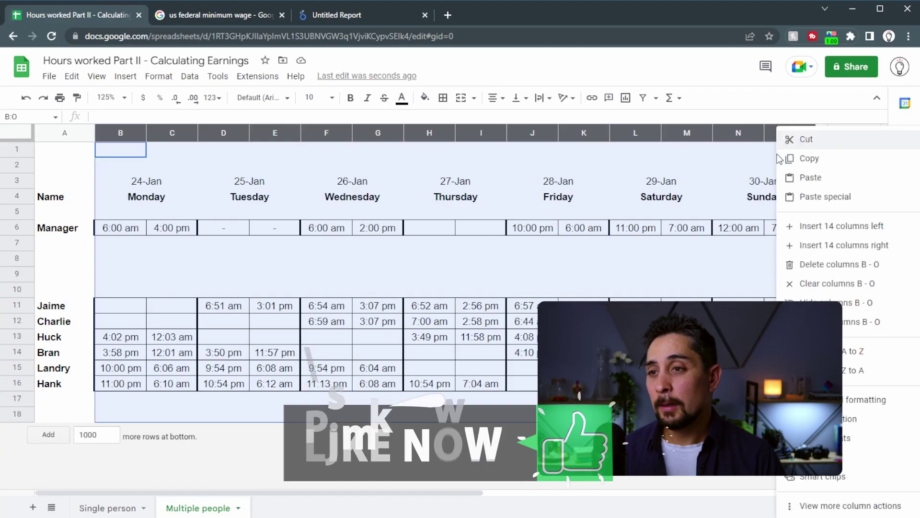
# Hide daily columns B–O and review the Hours Worked and Overtime hours values
pyautogui.click(826, 302)
pyautogui.click(293, 308)
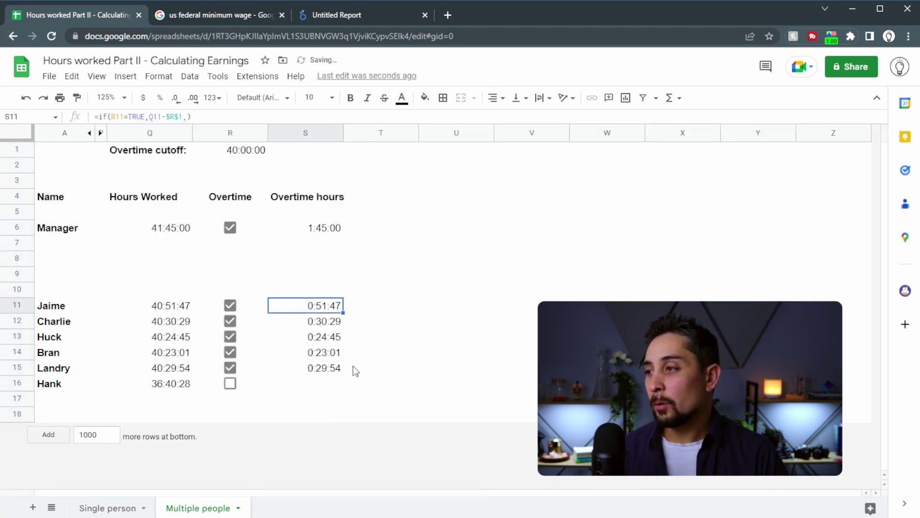
pyautogui.moveTo(150, 200); pyautogui.dragTo(187, 402)
pyautogui.moveTo(281, 203); pyautogui.dragTo(299, 375)
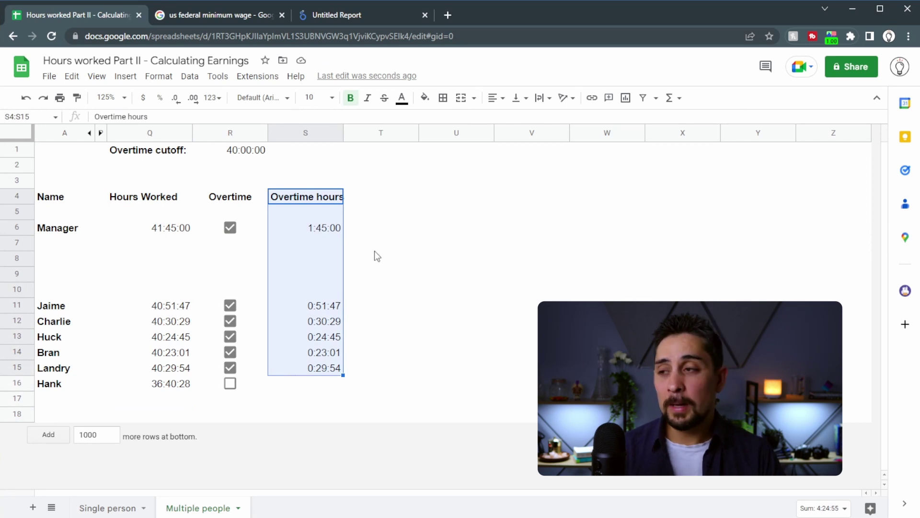
# Add an 'Overtime Rate' header in T4 with 1.5 for the Manager and staff rows T11:T16
pyautogui.click(380, 227)
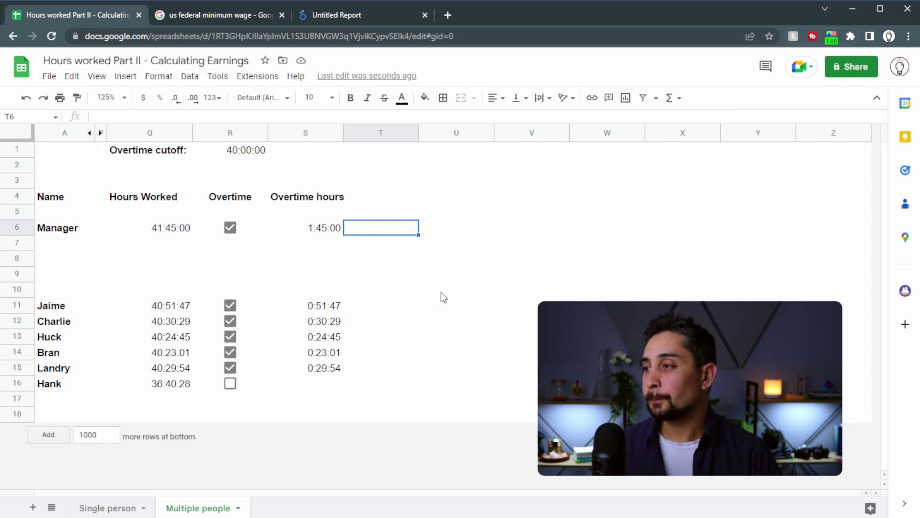
pyautogui.press('Up')
pyautogui.press('Up')
pyautogui.write('Over')
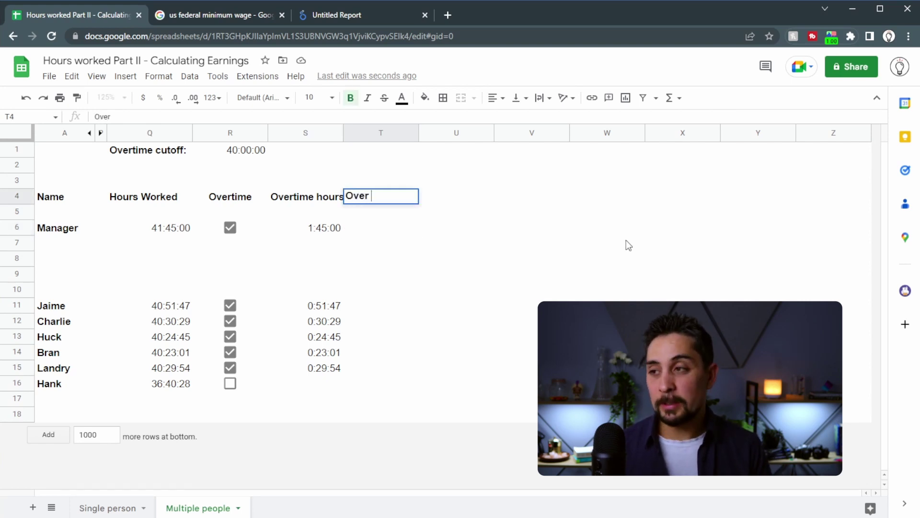
pyautogui.write('time Rate')
pyautogui.press('Return')
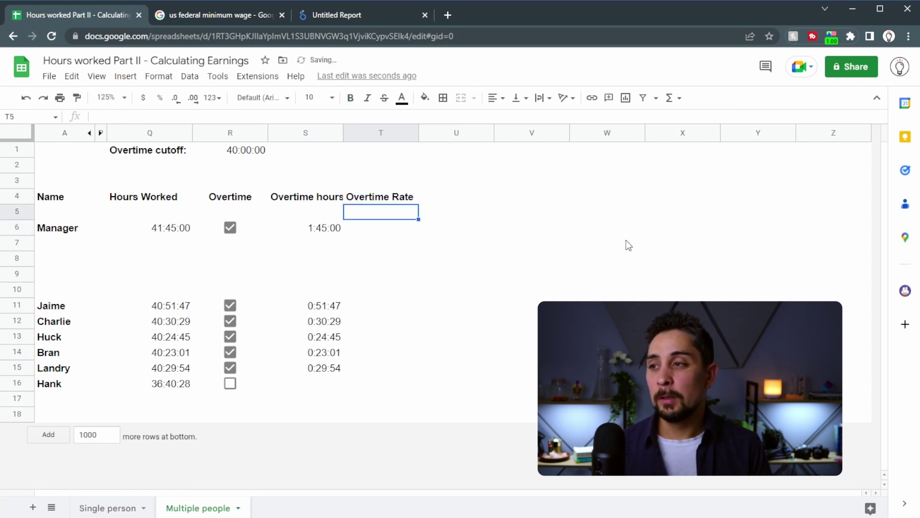
pyautogui.press('Down')
pyautogui.write('1.5')
pyautogui.press('Return')
pyautogui.press('Up')
pyautogui.hotkey('ctrl', 'c')
pyautogui.press('Down')
pyautogui.press('Down')
pyautogui.press('Down')
pyautogui.press('Down')
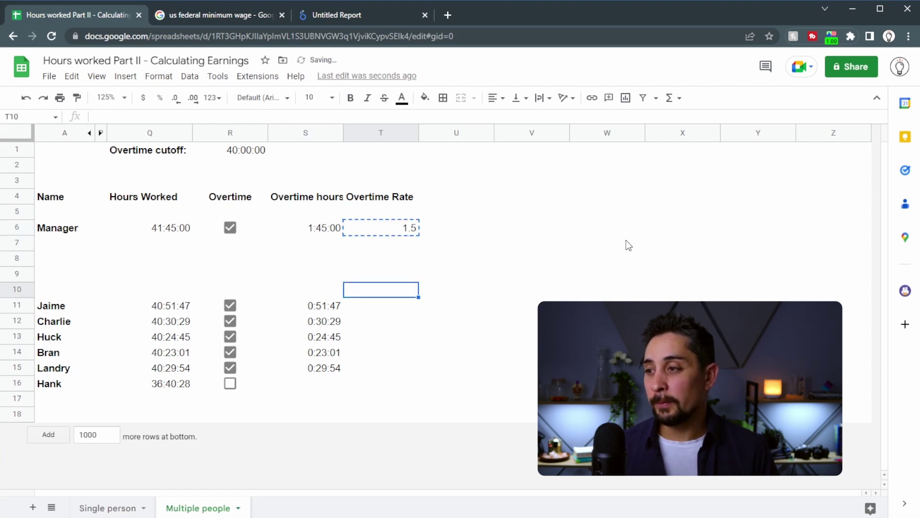
pyautogui.press('Down')
pyautogui.hotkey('shift', 'Down')
pyautogui.hotkey('shift', 'Down')
pyautogui.hotkey('shift', 'Down')
pyautogui.hotkey('shift', 'Down')
pyautogui.hotkey('shift', 'Down')
pyautogui.hotkey('ctrl', 'v')
pyautogui.press('Up')
pyautogui.press('Up')
pyautogui.press('Up')
pyautogui.press('Up')
pyautogui.press('Up')
pyautogui.press('Up')
pyautogui.press('Up')
# Add a 'Regular Rate' header in U4 and enter 7.25 as the first staff rate
pyautogui.press('Right')
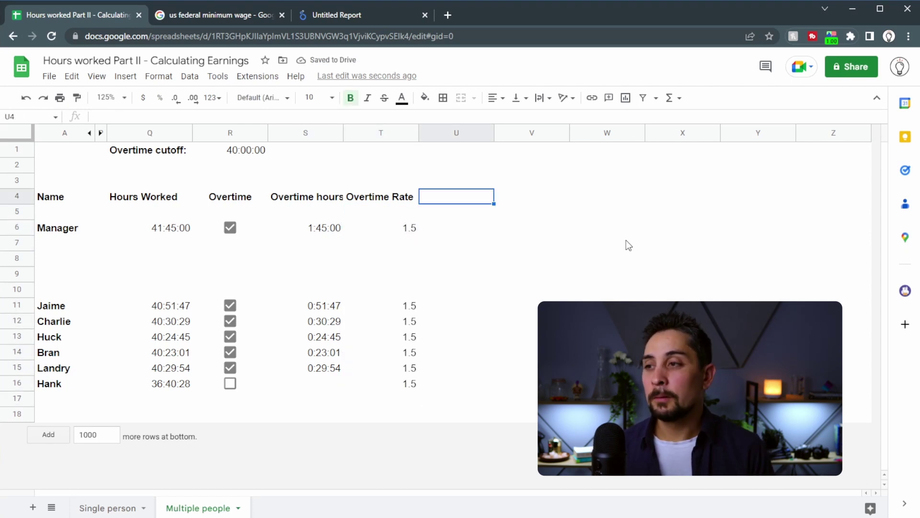
pyautogui.write('Regular Rate')
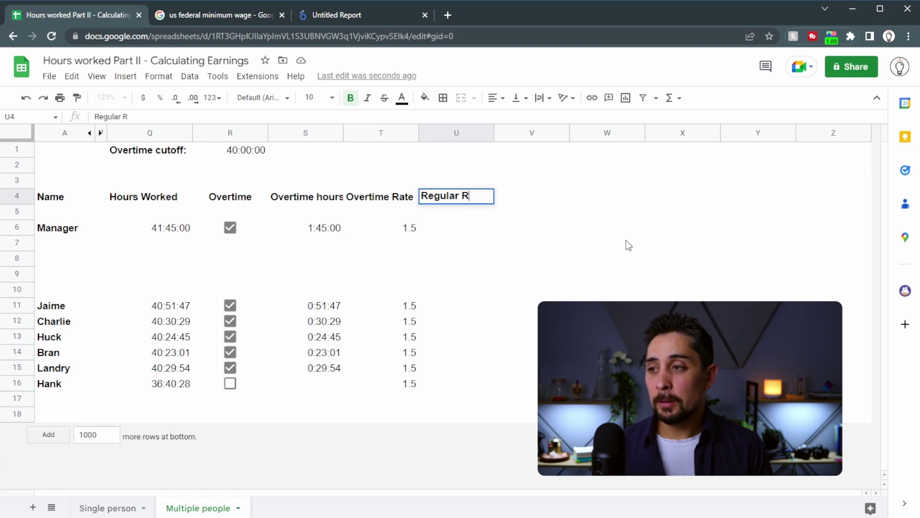
pyautogui.press('Return')
pyautogui.press('Down')
pyautogui.press('Down')
pyautogui.press('Down')
pyautogui.press('Down')
pyautogui.press('Down')
pyautogui.press('Down')
pyautogui.write('7.25')
pyautogui.press('Return')
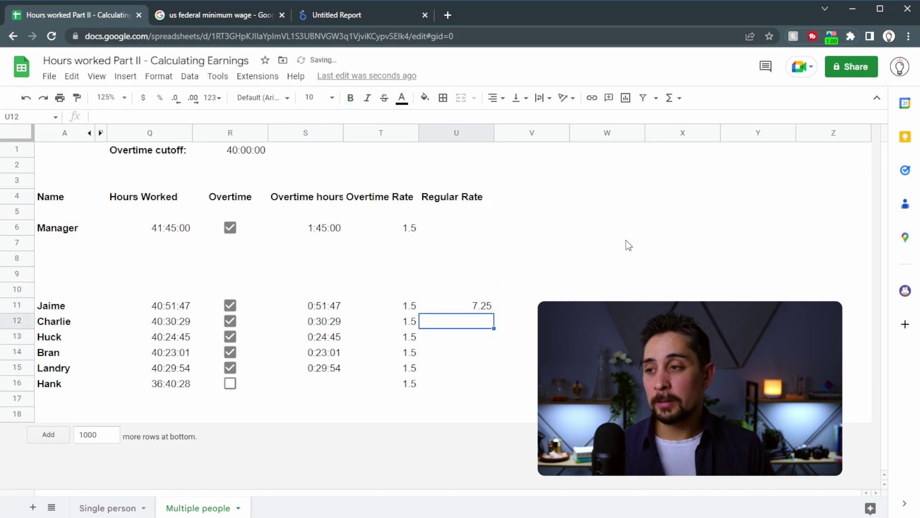
pyautogui.press('Up')
pyautogui.write('7')
pyautogui.write('.2')
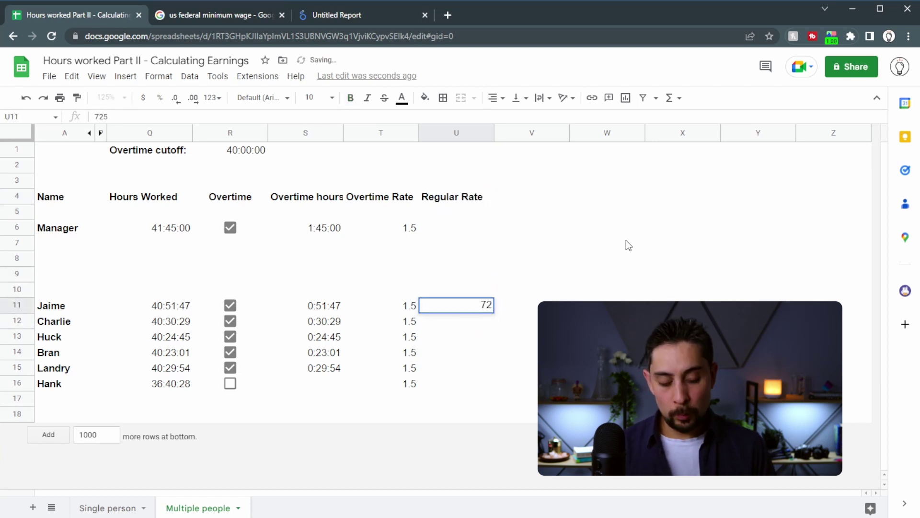
pyautogui.write('5')
pyautogui.press('Return')
# Copy the 7.25 regular rate to every staff row in U11:U16
pyautogui.press('Up')
pyautogui.hotkey('ctrl', 'c')
pyautogui.hotkey('shift', 'Down')
pyautogui.hotkey('shift', 'Down')
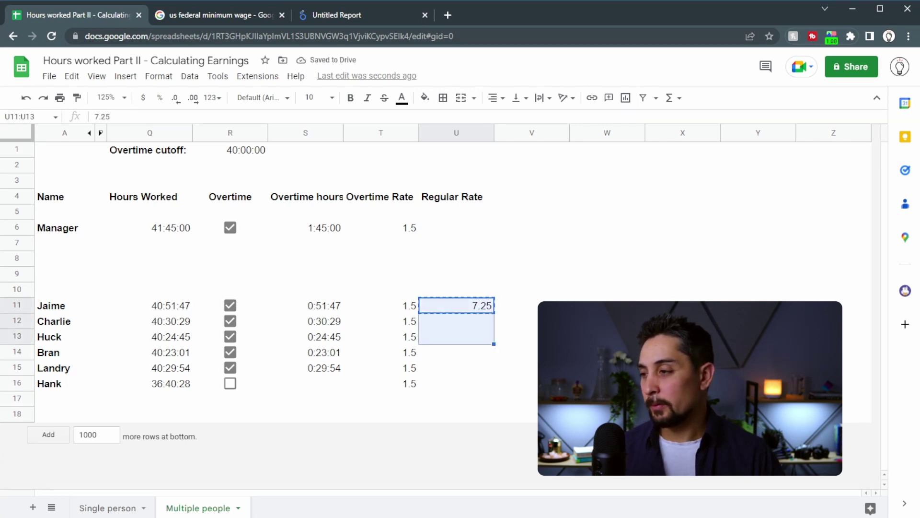
pyautogui.click(218, 15)
pyautogui.click(72, 15)
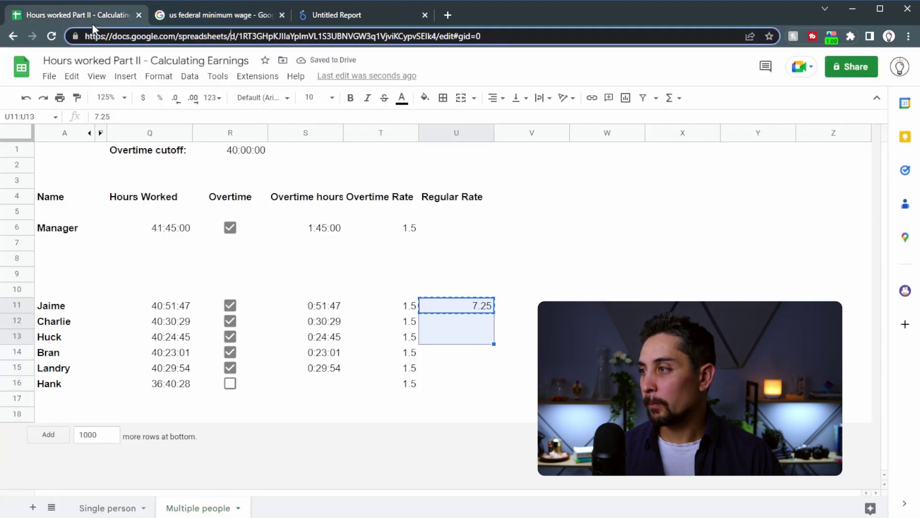
pyautogui.press('Escape')
pyautogui.hotkey('ctrl', 'c')
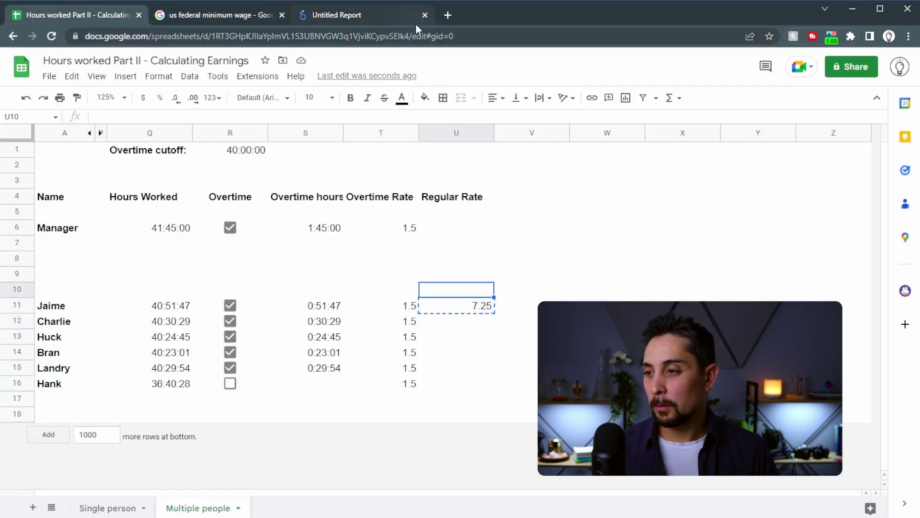
pyautogui.hotkey('ctrl', 'v')
# Set the Manager's regular rate to 7.5
pyautogui.press('Up')
pyautogui.press('Up')
pyautogui.press('Up')
pyautogui.press('Up')
pyautogui.press('Up')
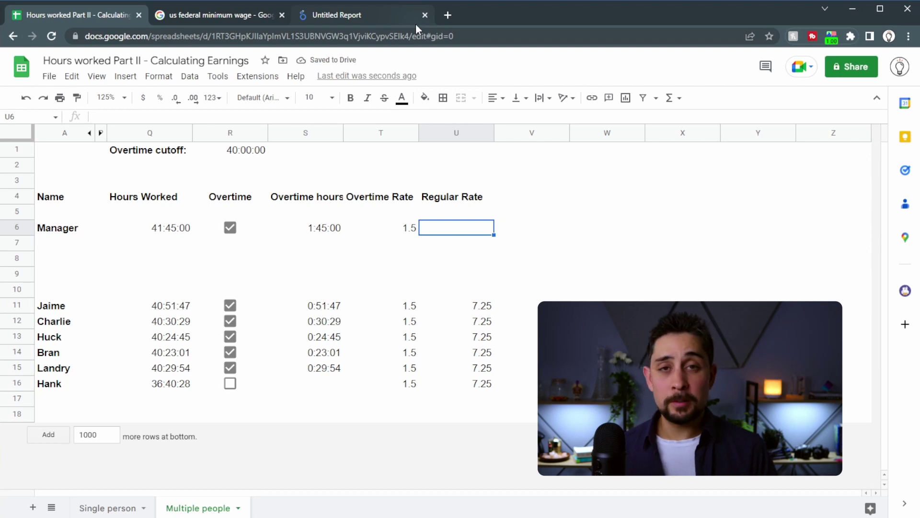
pyautogui.write('7.5')
pyautogui.press('Return')
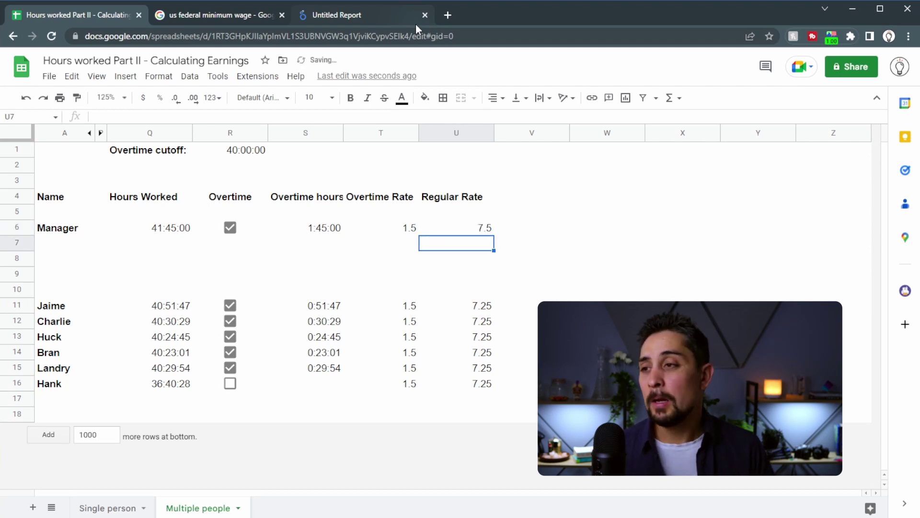
pyautogui.press('Up')
# Enter 'Regular earnings', 'Overtime earnings' and 'Total earnings' headers in row 4
pyautogui.press('Right')
pyautogui.press('Right')
pyautogui.press('Up')
pyautogui.press('Up')
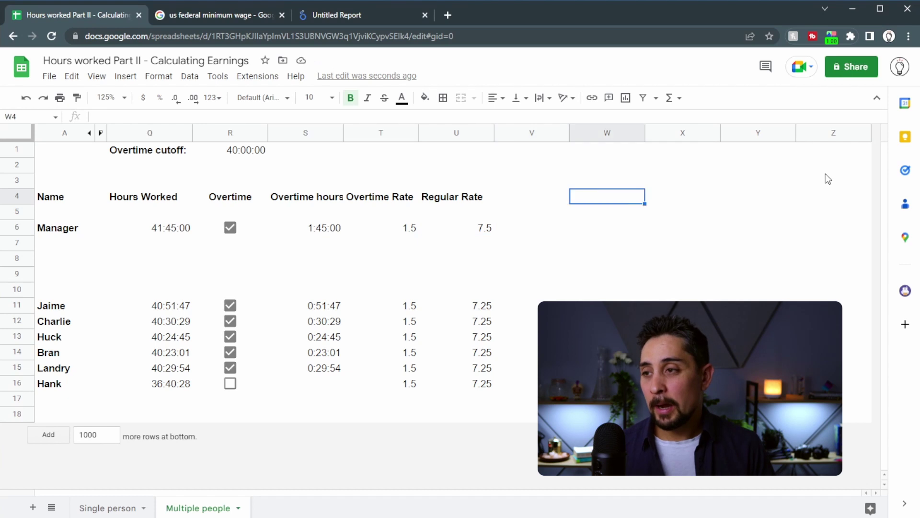
pyautogui.write('Regular earnings')
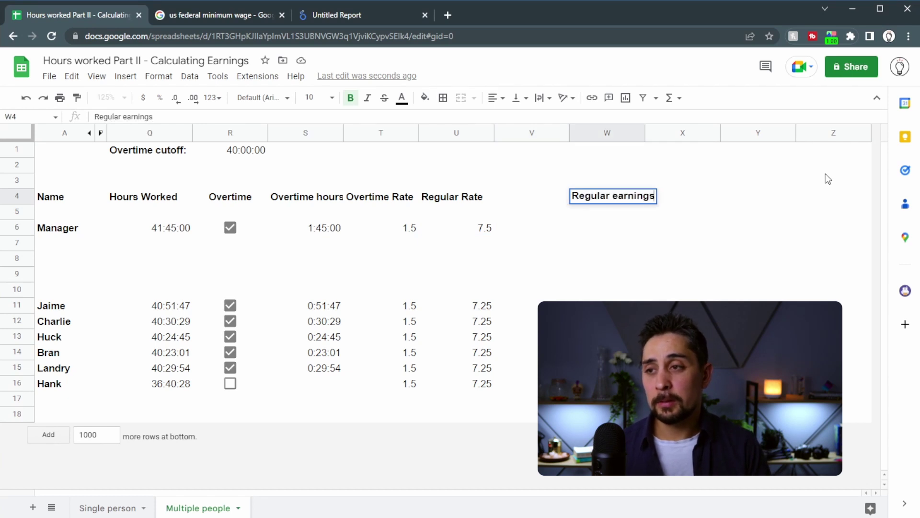
pyautogui.press('Tab')
pyautogui.write('Over')
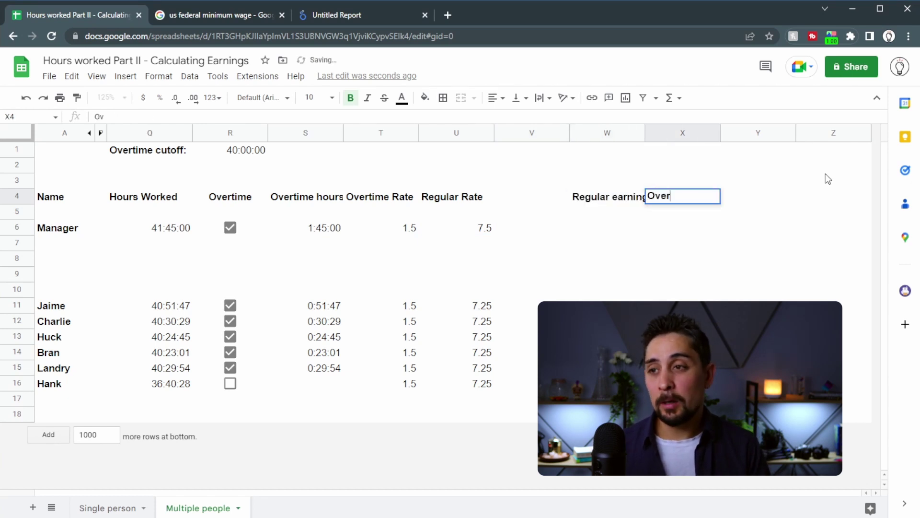
pyautogui.write('time earnings')
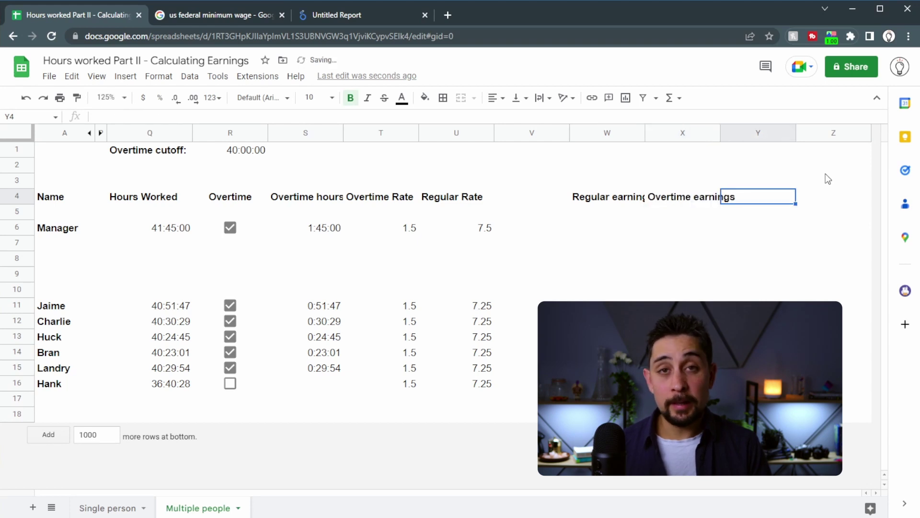
pyautogui.press('Tab')
pyautogui.press('Tab')
pyautogui.write('Total ')
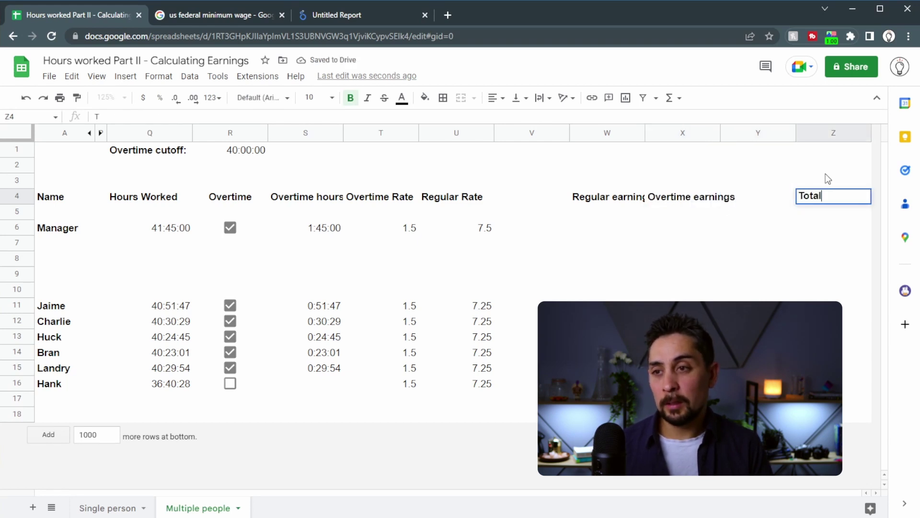
pyautogui.write('earnings')
pyautogui.press('Return')
# Resize spacer columns V and Y to width 12 and autofit columns W and X
pyautogui.click(531, 133)
pyautogui.keyDown('ctrl'); pyautogui.click(757, 133); pyautogui.keyUp('ctrl')
pyautogui.rightClick(565, 134)
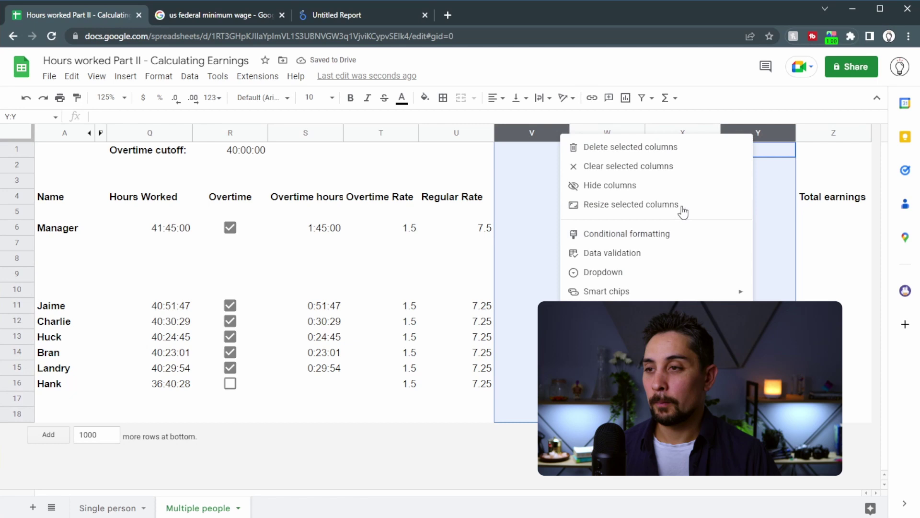
pyautogui.click(653, 208)
pyautogui.write('12')
pyautogui.press('Return')
pyautogui.moveTo(544, 133); pyautogui.dragTo(618, 133)
pyautogui.doubleClick(656, 133)
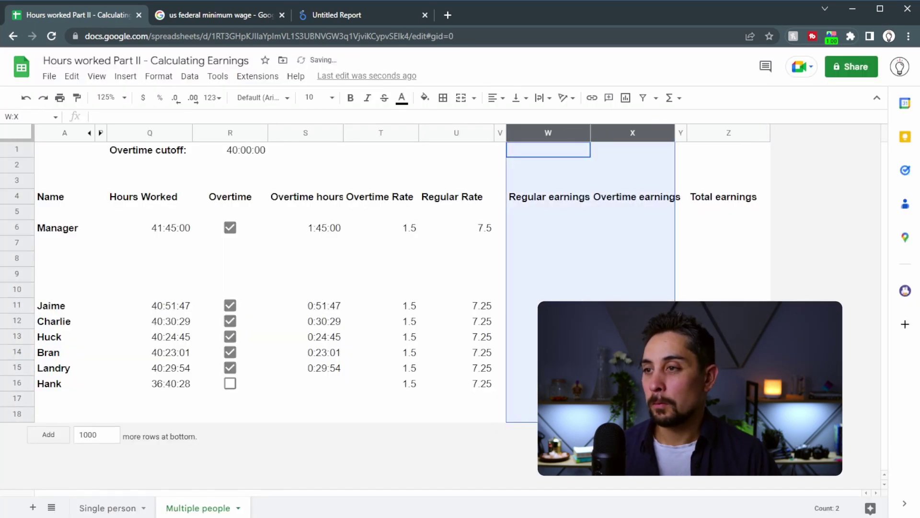
# Enter the Manager's regular earnings formula =(Q6-S6)*24*U6 in W6
pyautogui.click(548, 227)
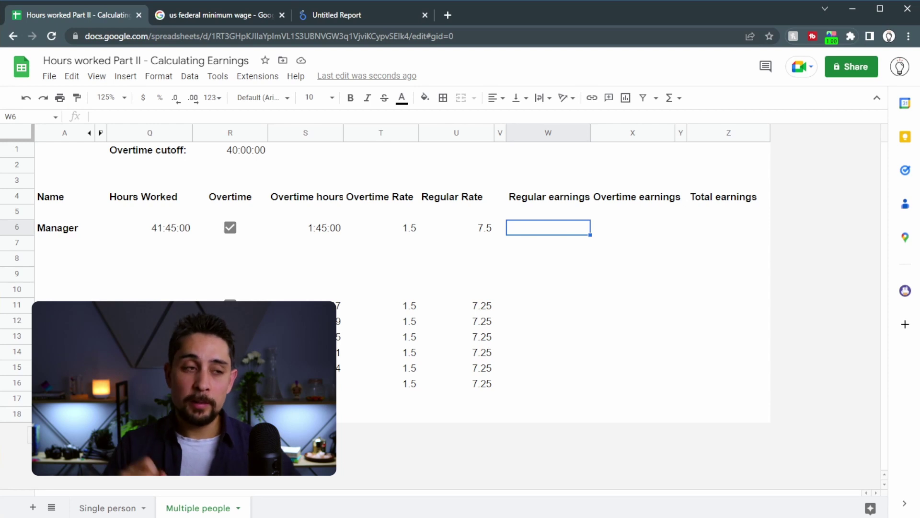
pyautogui.write('=')
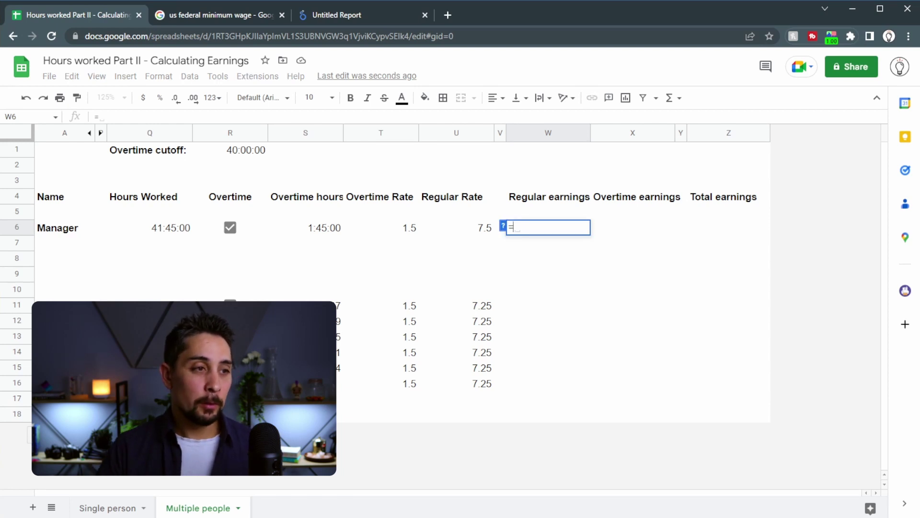
pyautogui.click(154, 229)
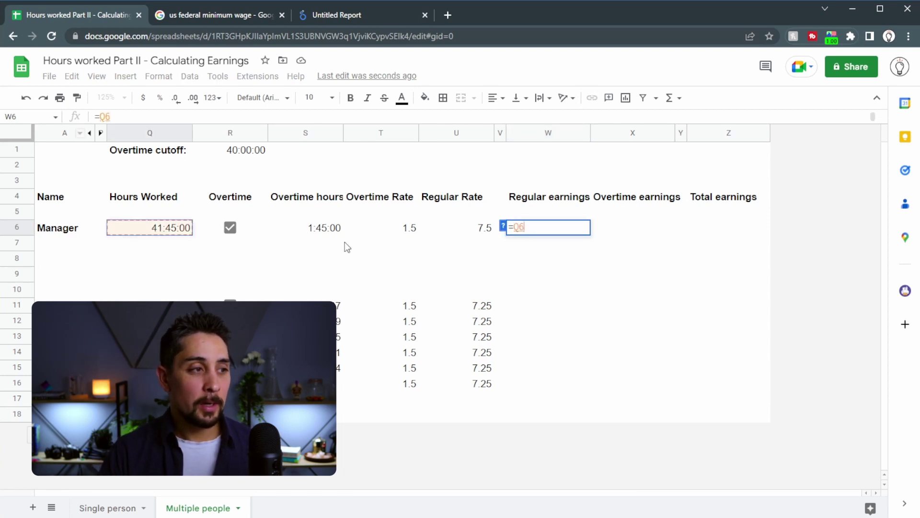
pyautogui.write('-')
pyautogui.click(335, 229)
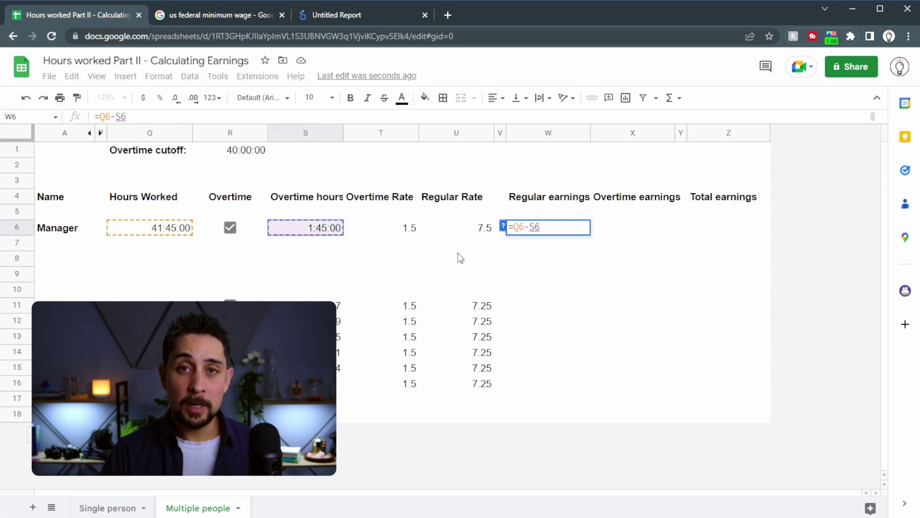
pyautogui.write(')')
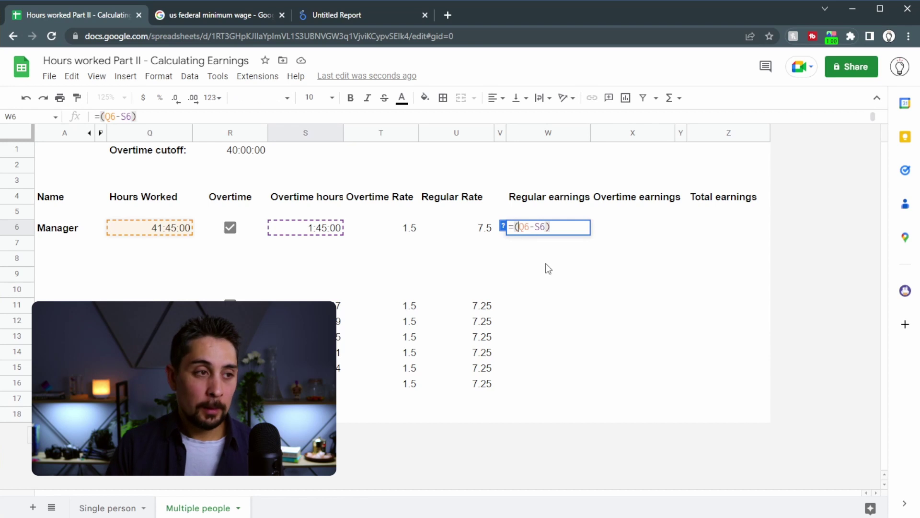
pyautogui.write('*24')
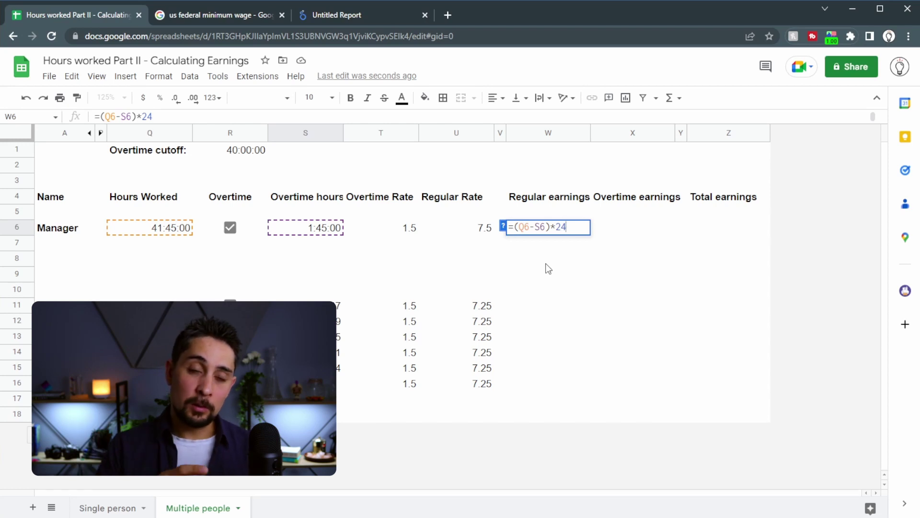
pyautogui.write('*')
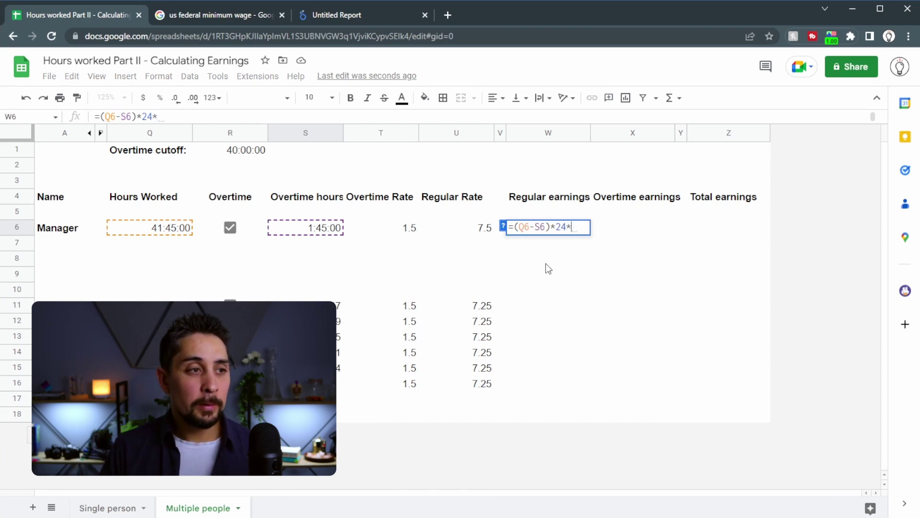
pyautogui.click(476, 227)
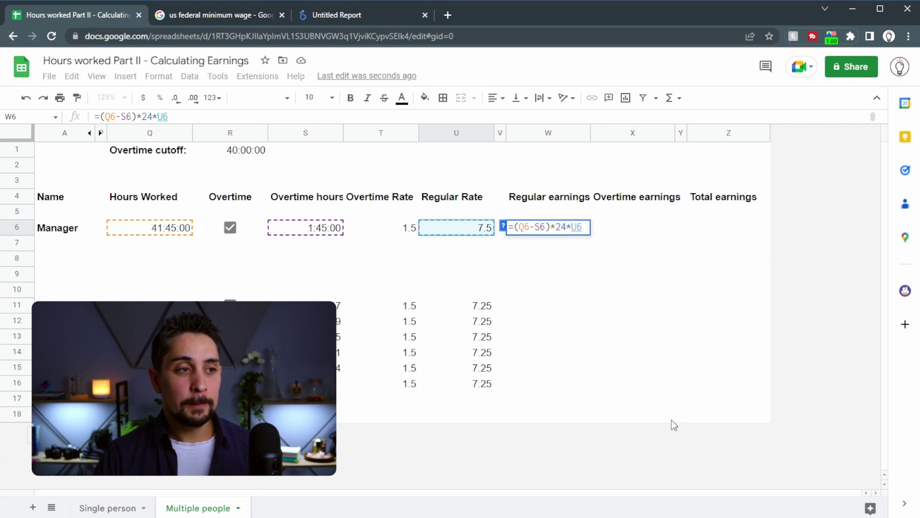
pyautogui.press('Return')
# Format W6 as dollars and paste its formula into W11:W16
pyautogui.press('Up')
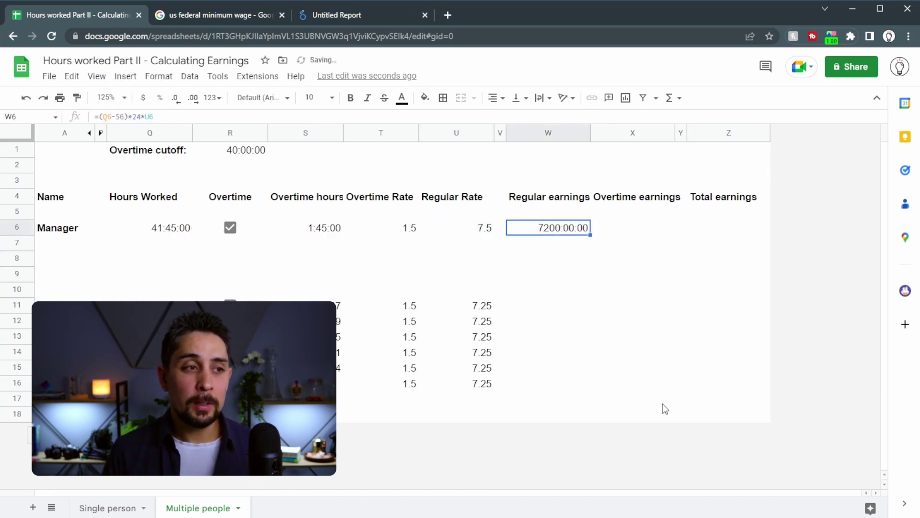
pyautogui.click(144, 98)
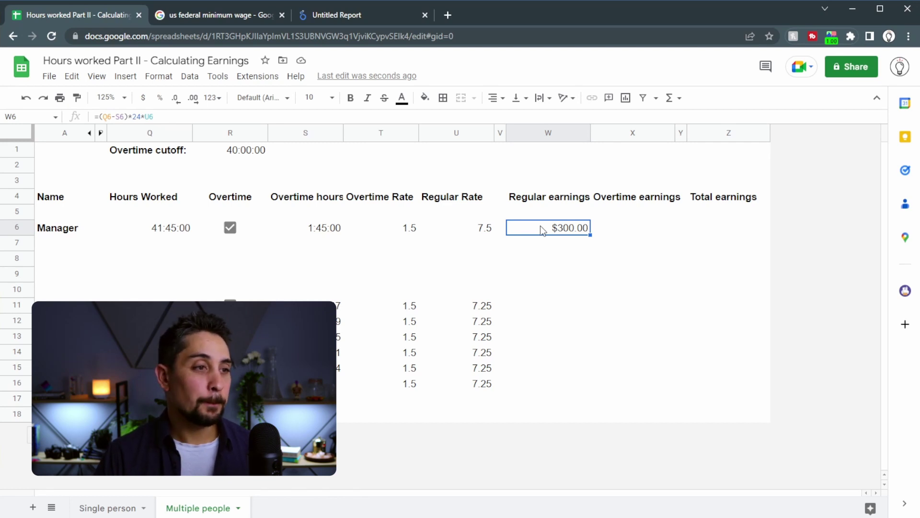
pyautogui.hotkey('ctrl', 'c')
pyautogui.moveTo(549, 305); pyautogui.dragTo(546, 383)
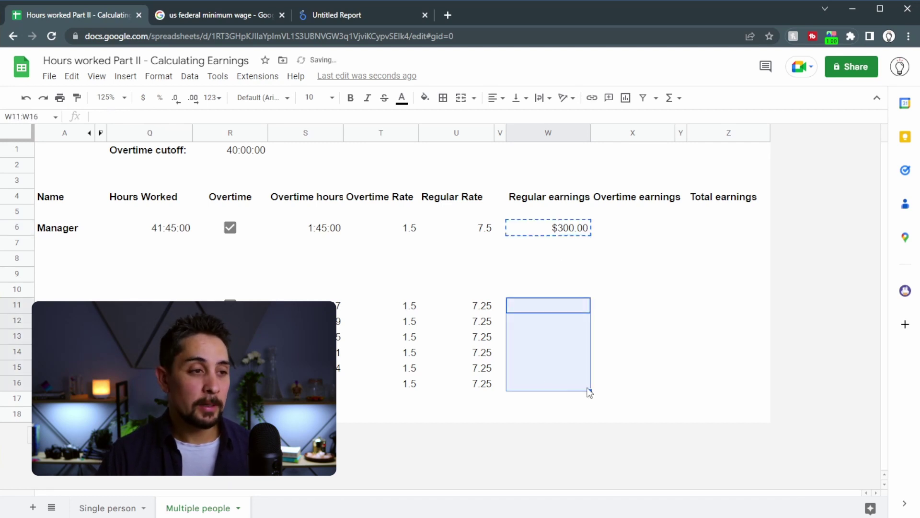
pyautogui.hotkey('ctrl', 'v')
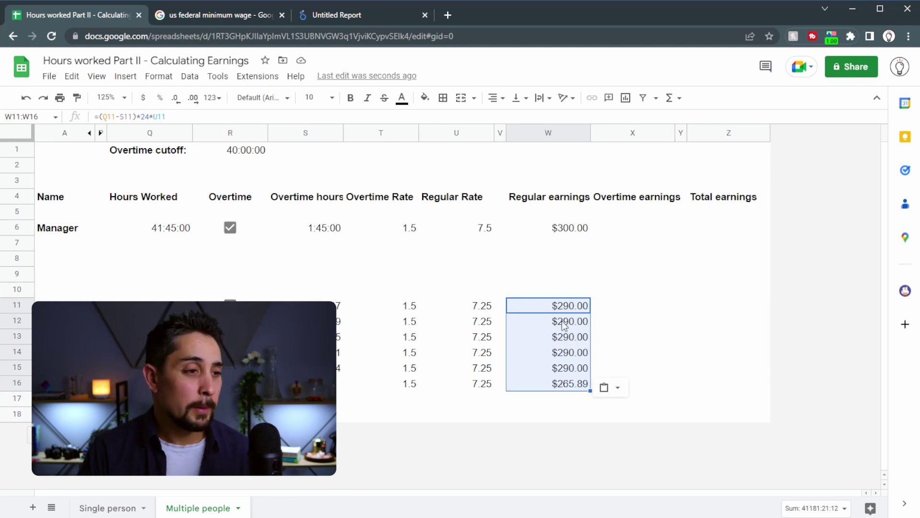
pyautogui.hotkey('ctrl', 'c')
pyautogui.click(556, 385)
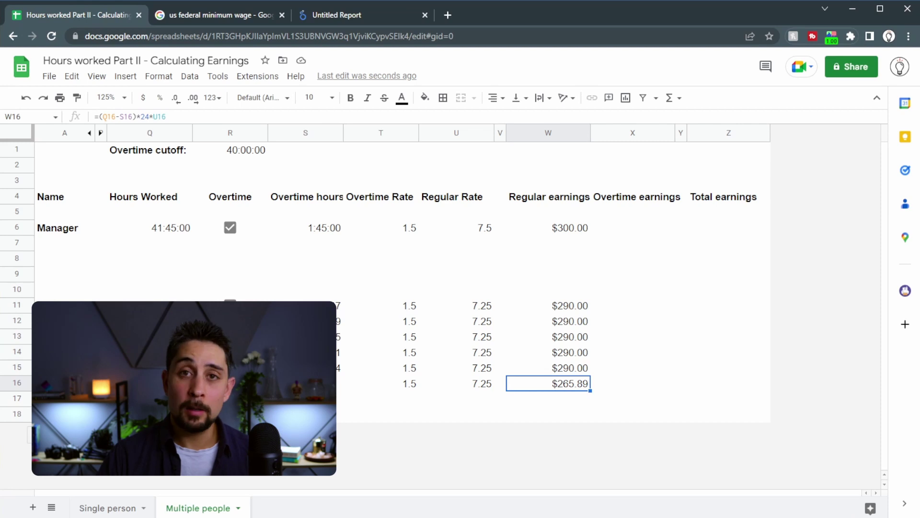
# Enter the Manager's overtime earnings formula =S6*24*U6*T6 in X6
pyautogui.click(632, 228)
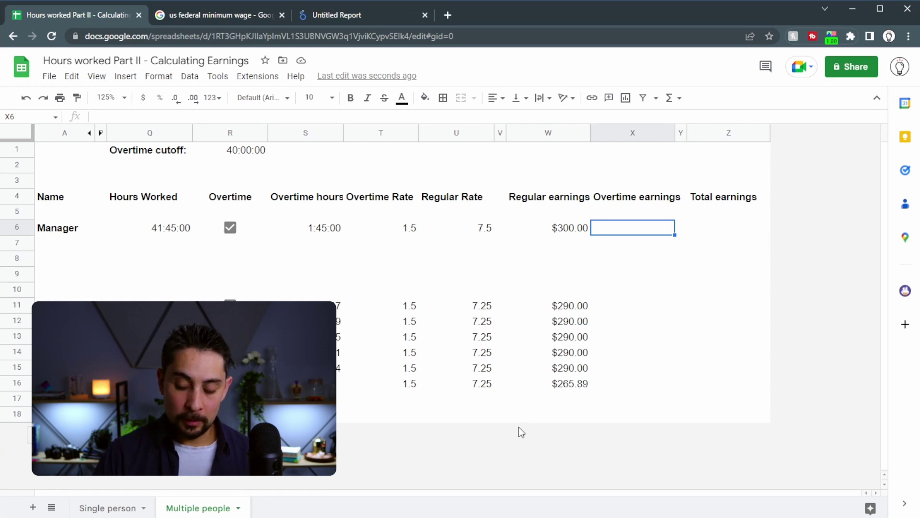
pyautogui.write('=')
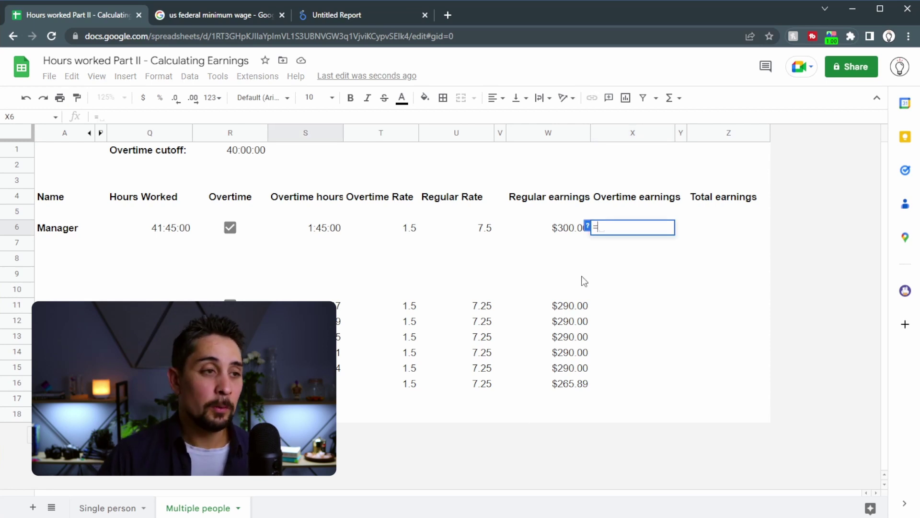
pyautogui.click(319, 231)
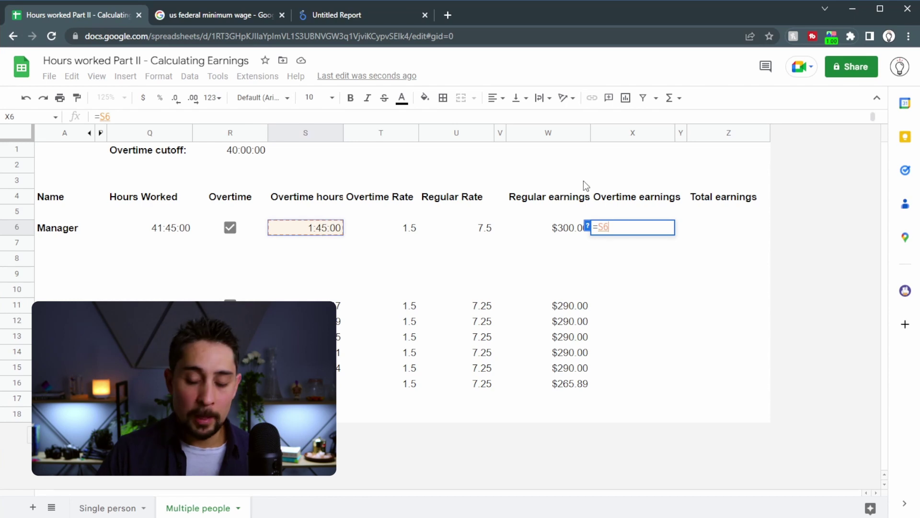
pyautogui.write('*24')
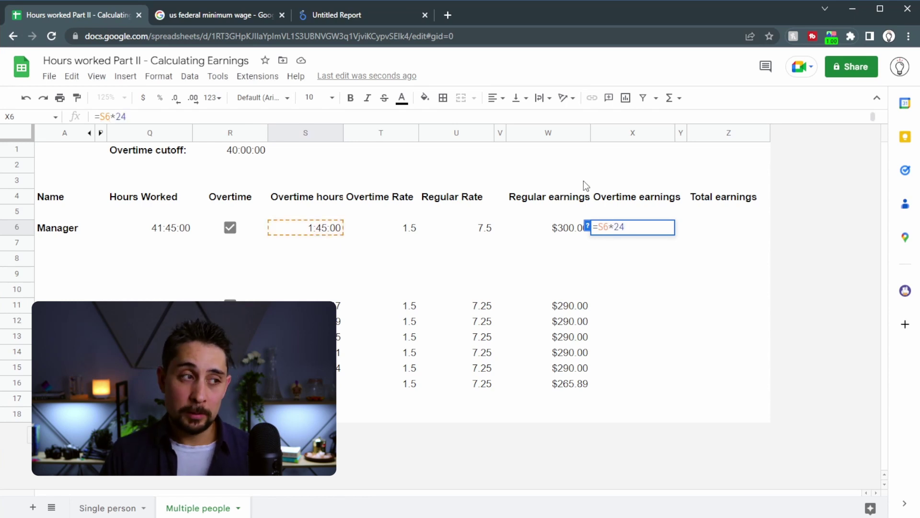
pyautogui.write('*')
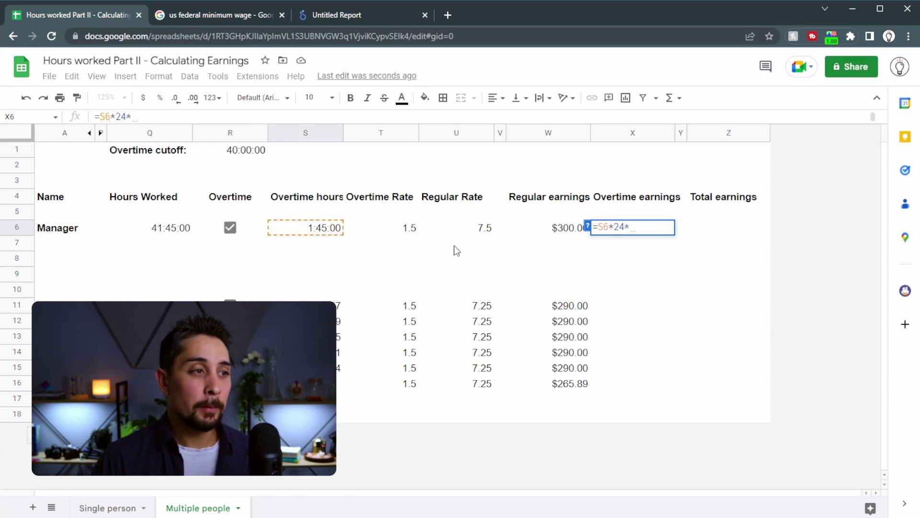
pyautogui.click(468, 231)
pyautogui.write('*')
pyautogui.click(376, 231)
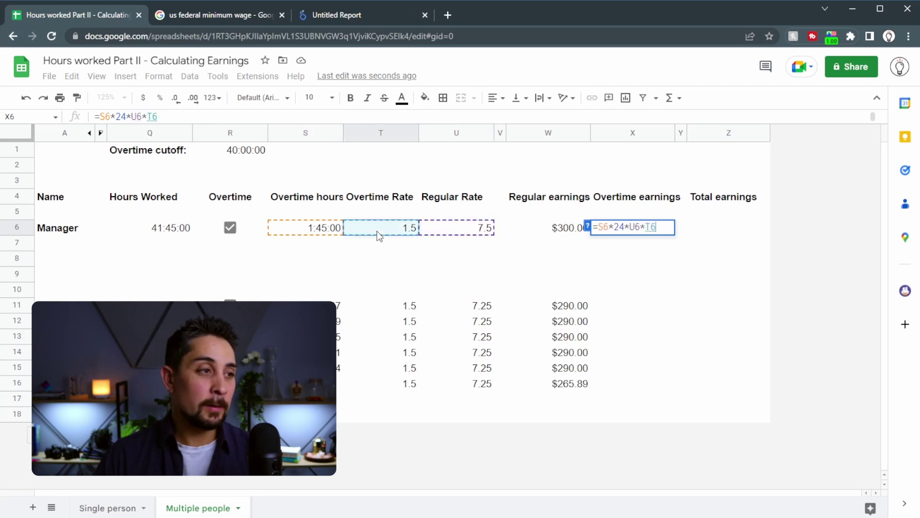
pyautogui.write('*')
pyautogui.press('BackSpace')
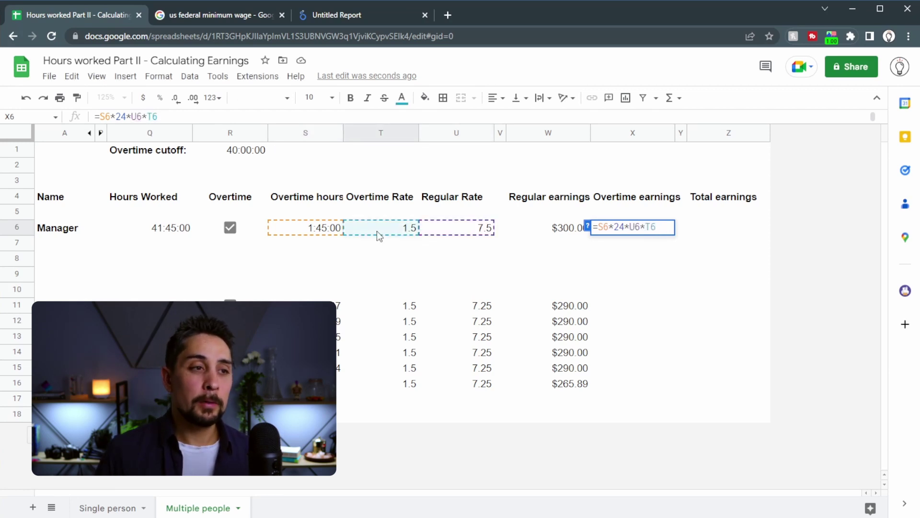
pyautogui.press('Return')
# Format X6 as dollars and paste its formula into X11:X16
pyautogui.press('Up')
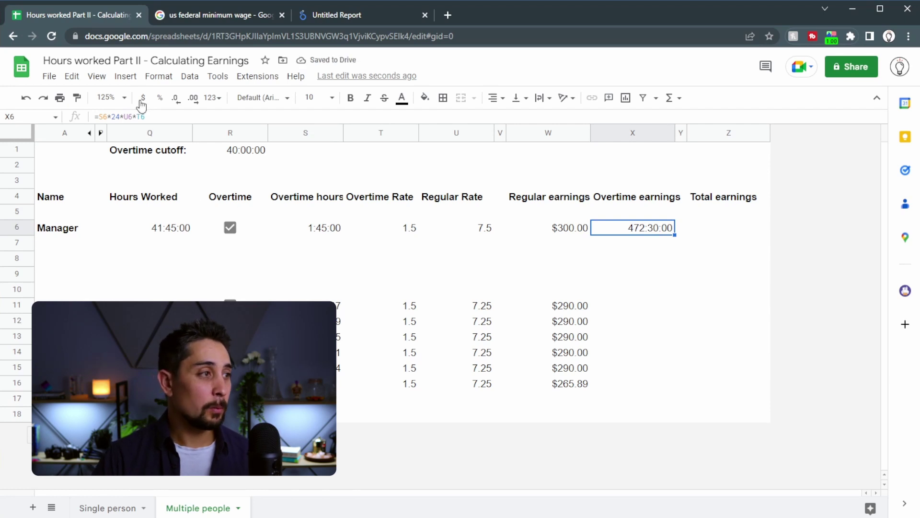
pyautogui.click(143, 98)
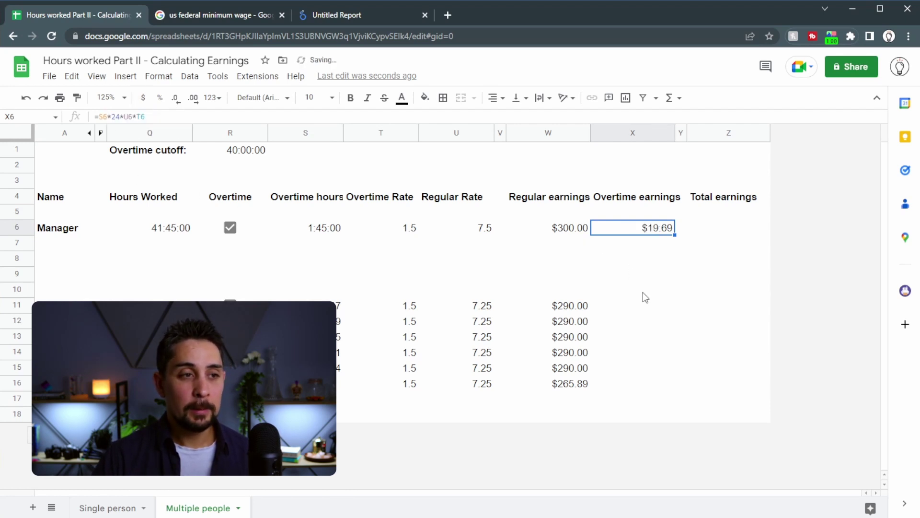
pyautogui.hotkey('ctrl', 'c')
pyautogui.moveTo(626, 301); pyautogui.dragTo(634, 386)
pyautogui.hotkey('ctrl', 'v')
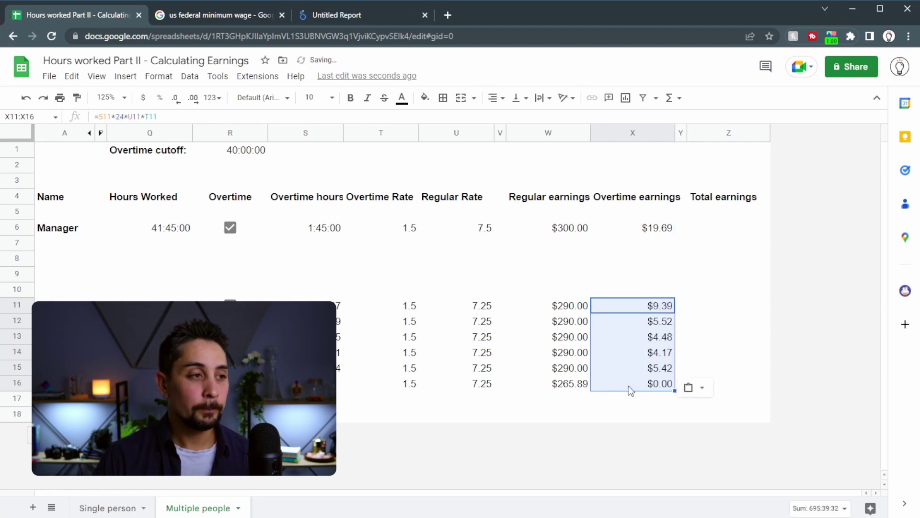
# Enter =SUM(W6:X6) in Z6 for the Manager's total earnings
pyautogui.click(690, 229)
pyautogui.write('=S')
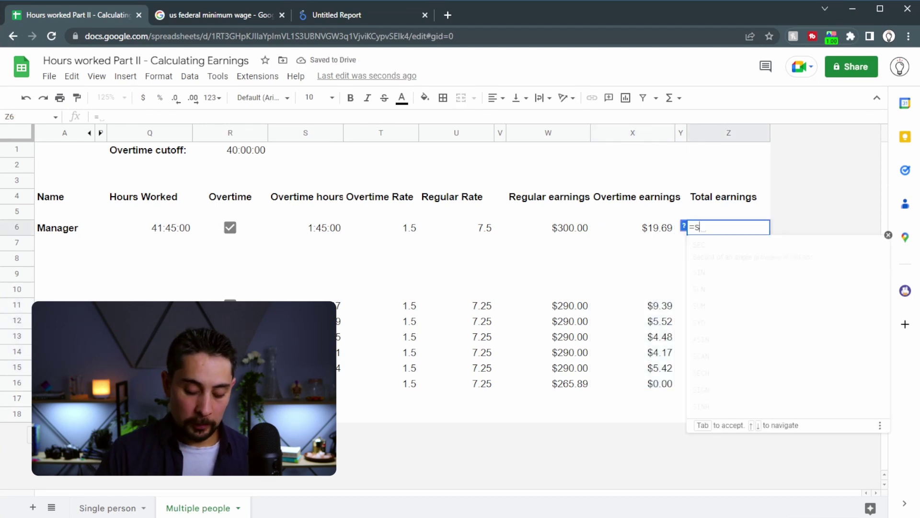
pyautogui.write('um(')
pyautogui.press('Left')
pyautogui.press('Left')
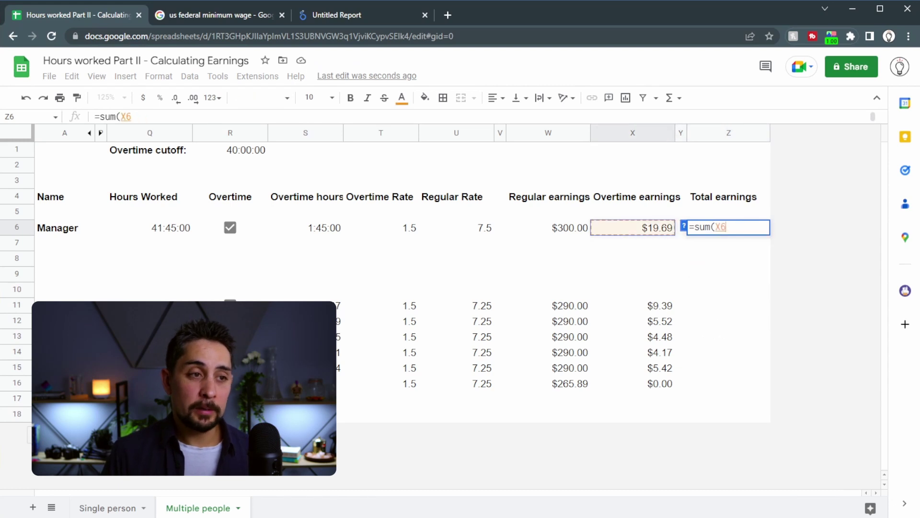
pyautogui.hotkey('shift', 'Left')
pyautogui.press('Return')
# Paste the total earnings sum formula into Z11:Z16
pyautogui.hotkey('ctrl', 'c')
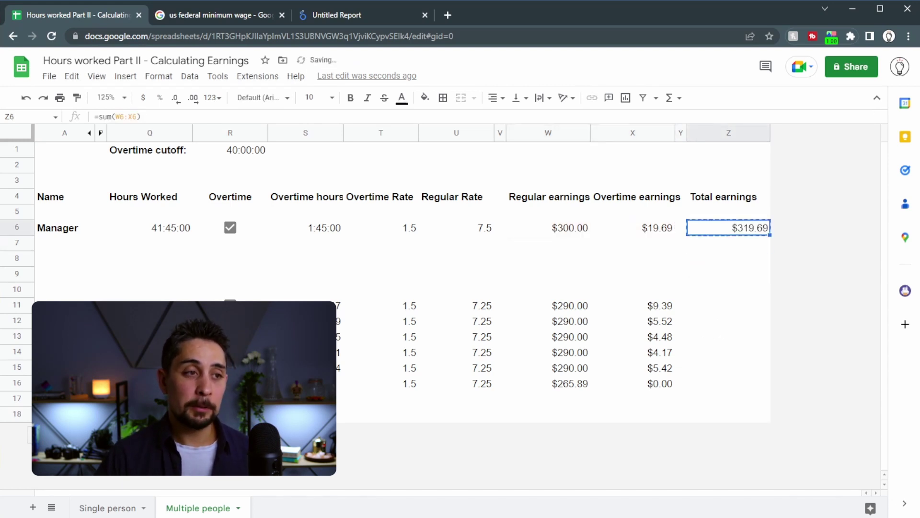
pyautogui.moveTo(728, 305); pyautogui.dragTo(741, 381)
pyautogui.hotkey('ctrl', 'v')
pyautogui.click(745, 229)
pyautogui.hotkey('ctrl', 'shift', 'Down')
pyautogui.hotkey('ctrl', 'shift', 'Down')
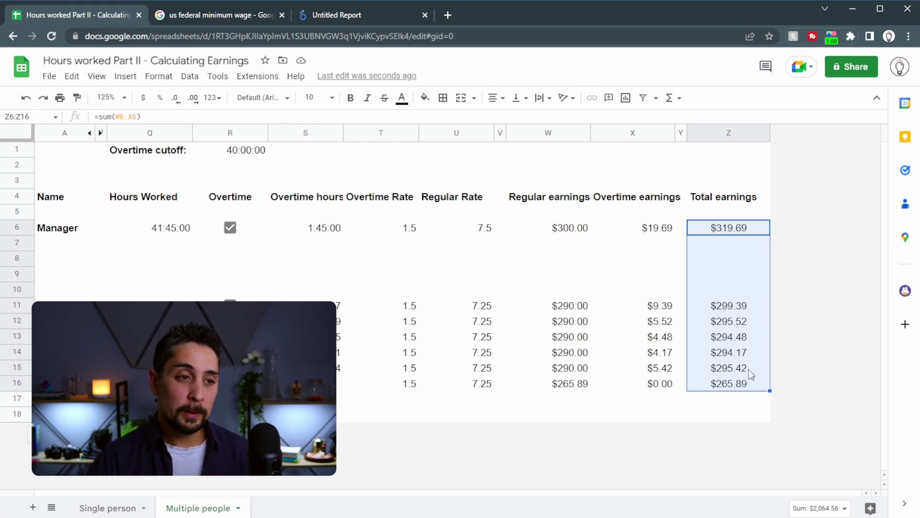
# Test an overtime rate of 2 in T6, check the earnings, then undo back to 1.5
pyautogui.click(728, 228)
pyautogui.moveTo(312, 222); pyautogui.dragTo(494, 223)
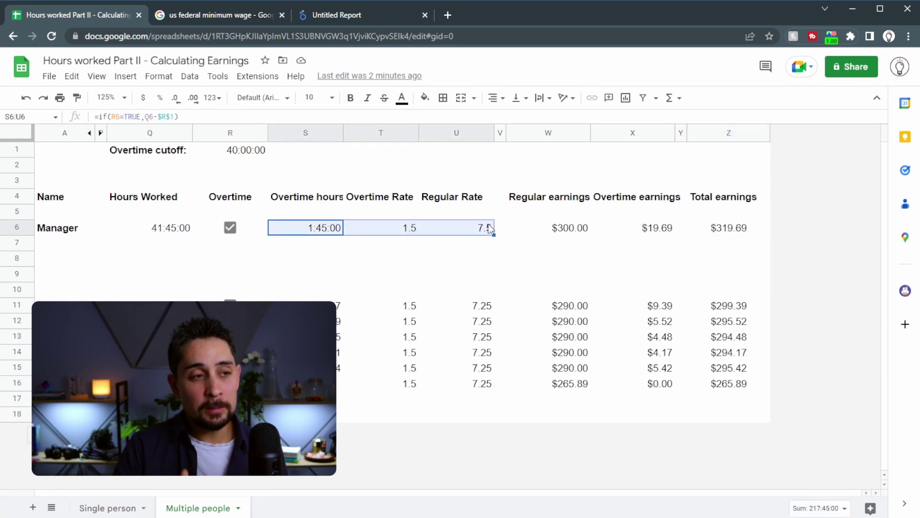
pyautogui.click(488, 228)
pyautogui.click(397, 233)
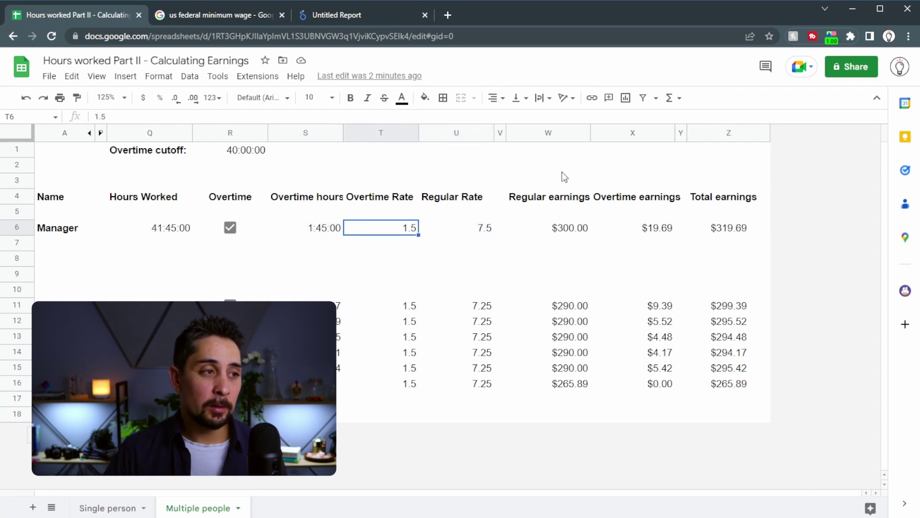
pyautogui.write('2')
pyautogui.press('Tab')
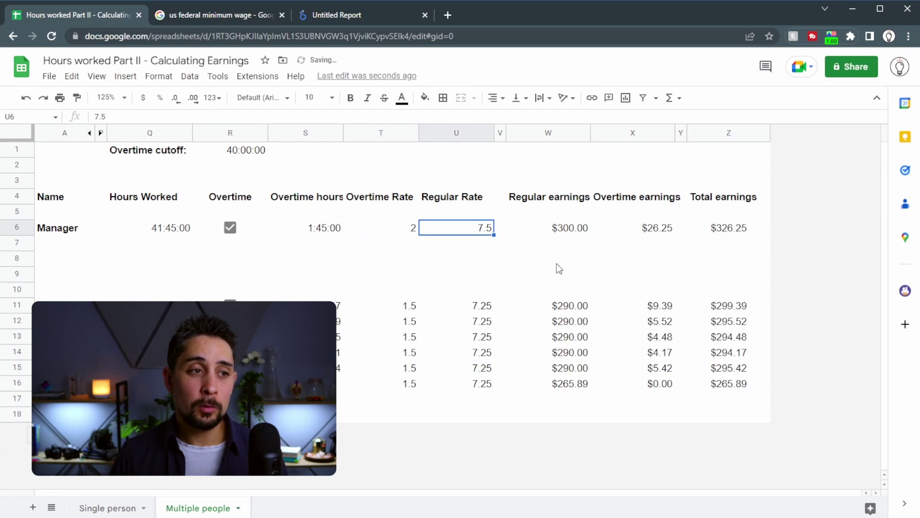
pyautogui.moveTo(668, 221); pyautogui.dragTo(750, 223)
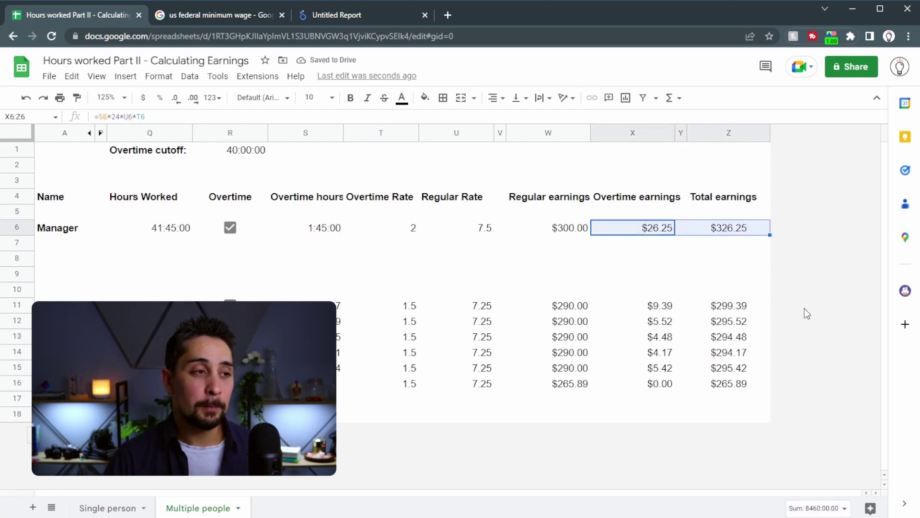
pyautogui.hotkey('ctrl', 'z')
# Set the regular rate to 21.20 in U6 and U11:U16, then review the totals
pyautogui.click(476, 233)
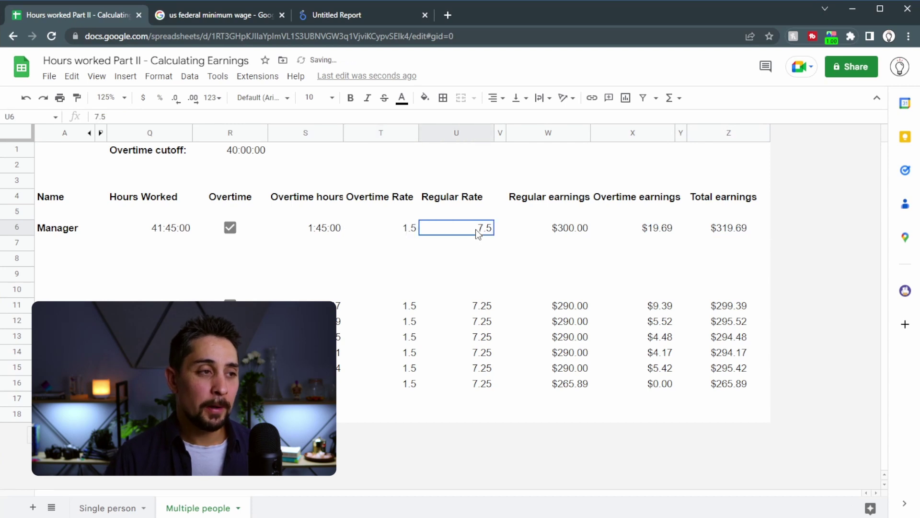
pyautogui.write('21')
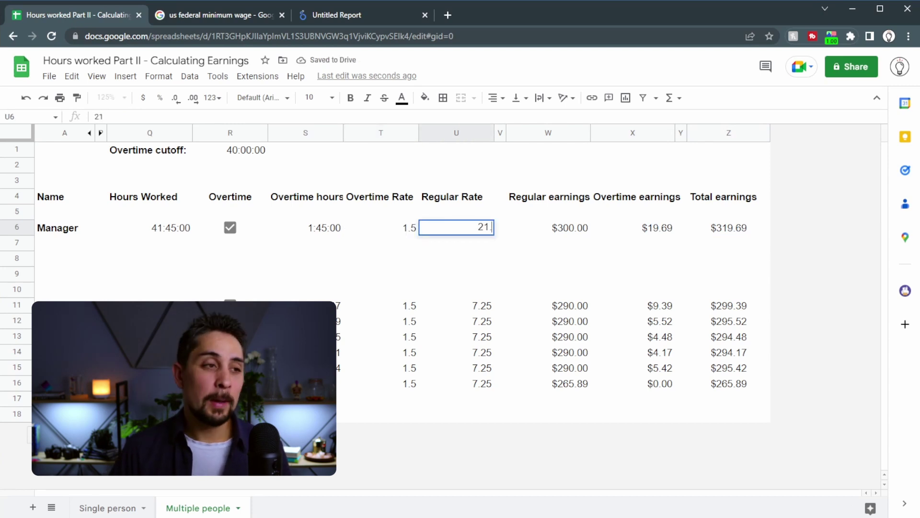
pyautogui.write('.20')
pyautogui.press('Return')
pyautogui.press('Up')
pyautogui.hotkey('ctrl', 'c')
pyautogui.press('Down')
pyautogui.press('Down')
pyautogui.press('Down')
pyautogui.press('Down')
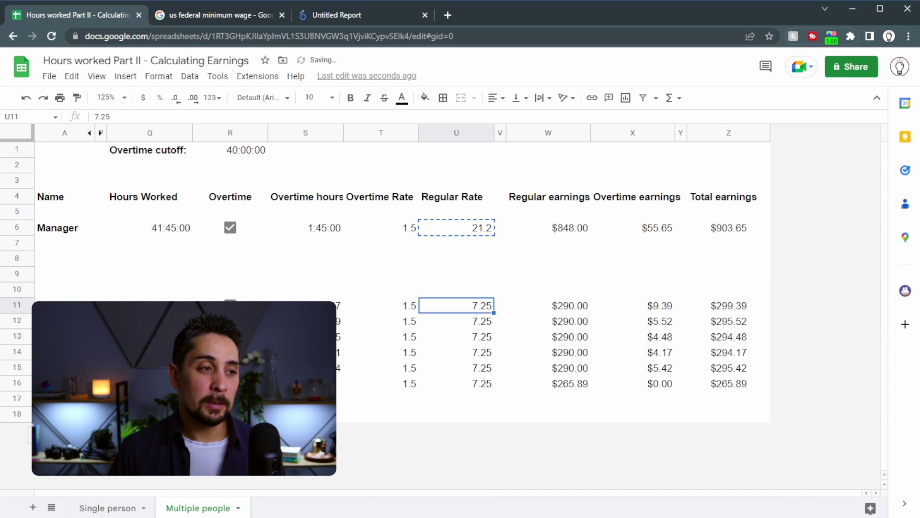
pyautogui.hotkey('ctrl', 'shift', 'Down')
pyautogui.hotkey('ctrl', 'v')
pyautogui.moveTo(728, 228); pyautogui.dragTo(743, 385)
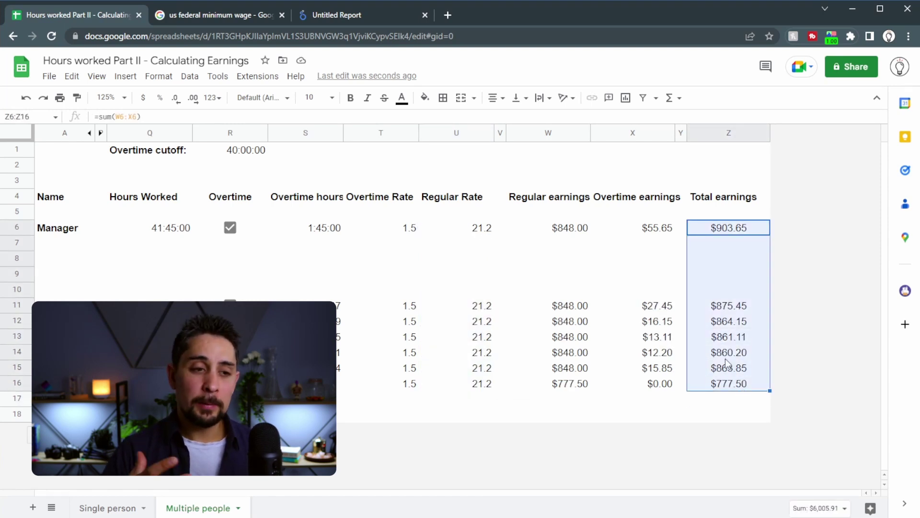